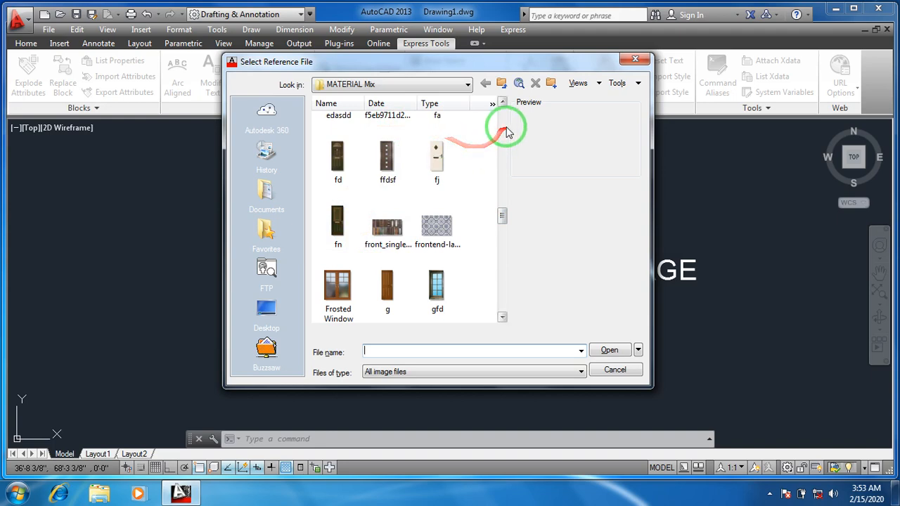
Step: Open the image crystal-09 from the "textures for autocad 2013" folder as the reference file to attach
scroll(502, 125, up, 15)
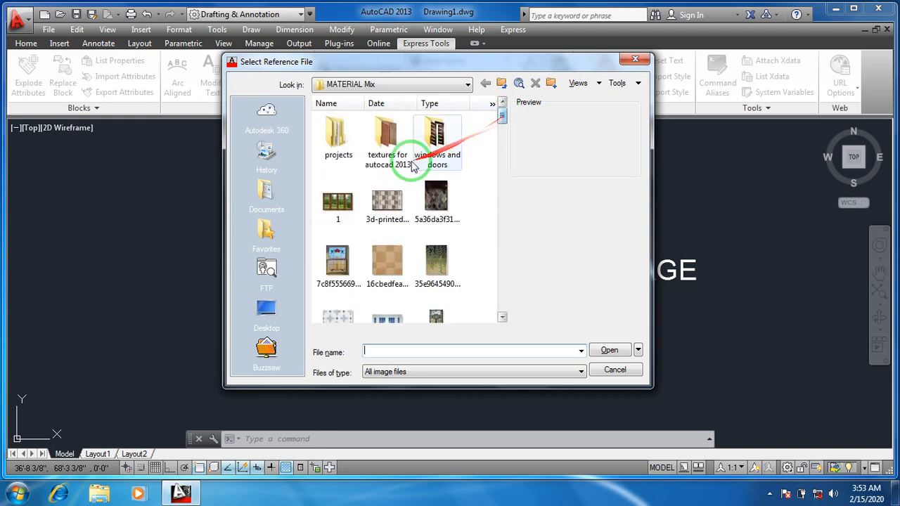
double_click(388, 154)
click(448, 204)
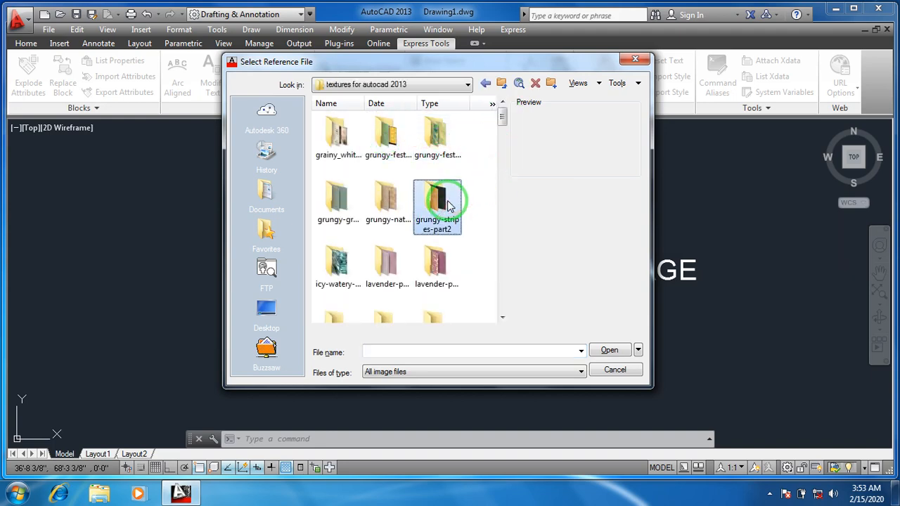
double_click(443, 204)
scroll(444, 220, down, 5)
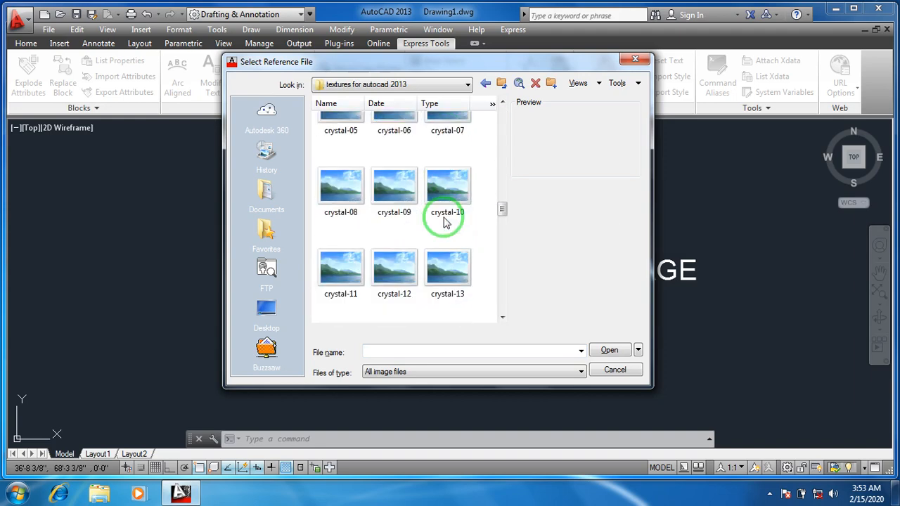
click(394, 183)
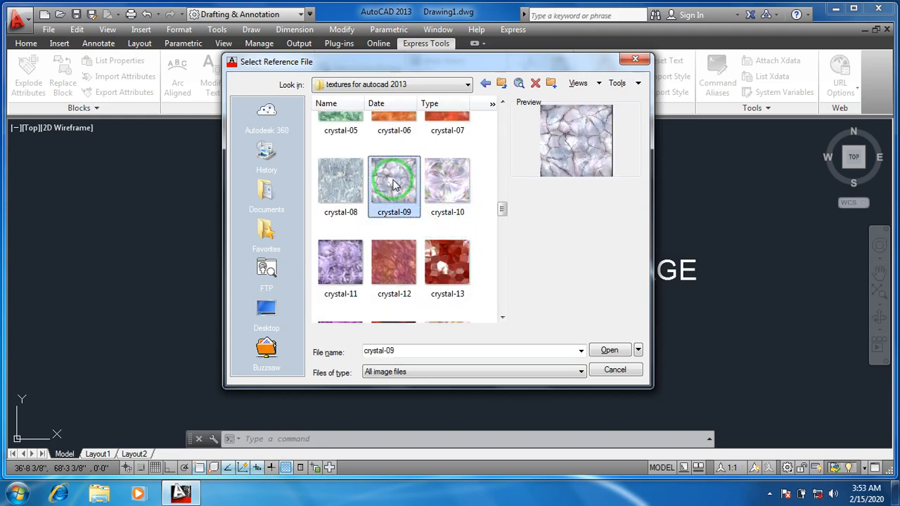
click(604, 354)
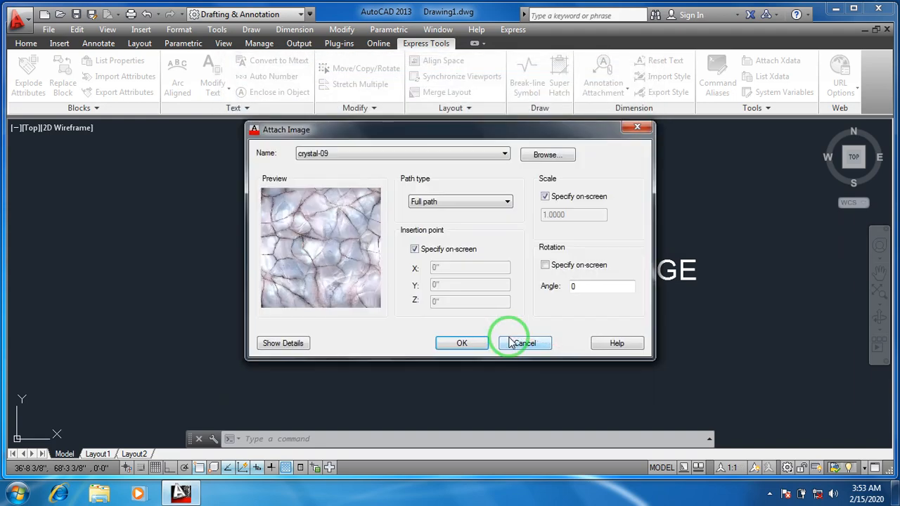
Step: Review the image's details and attach it with full path, placing its insertion point beside the title text and its scale on screen
drag(412, 137, 400, 71)
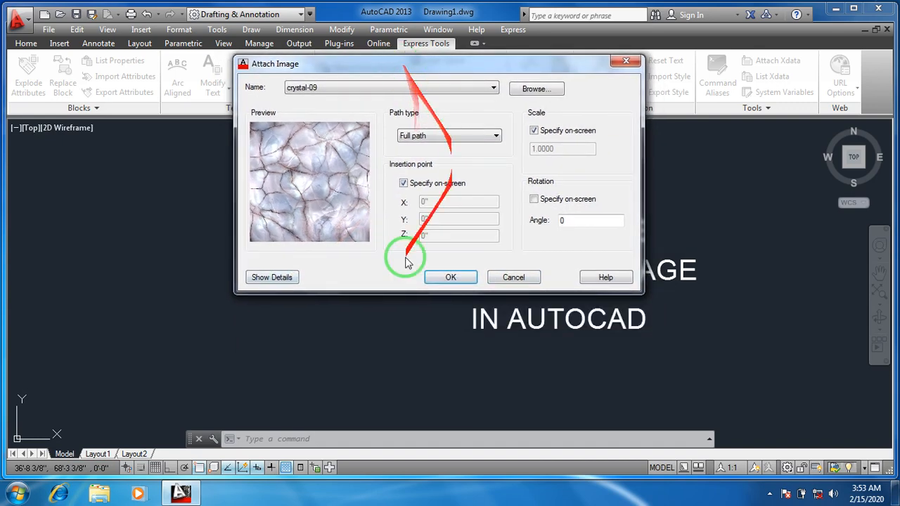
click(276, 278)
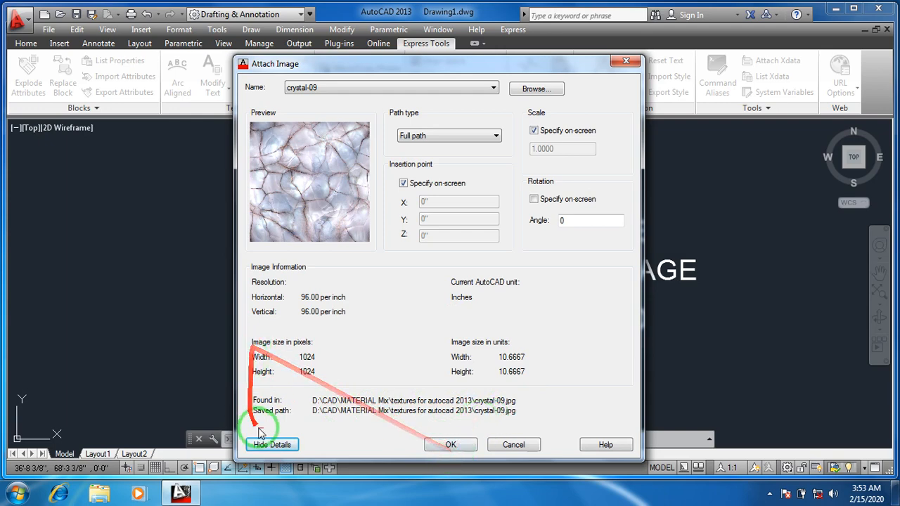
click(273, 445)
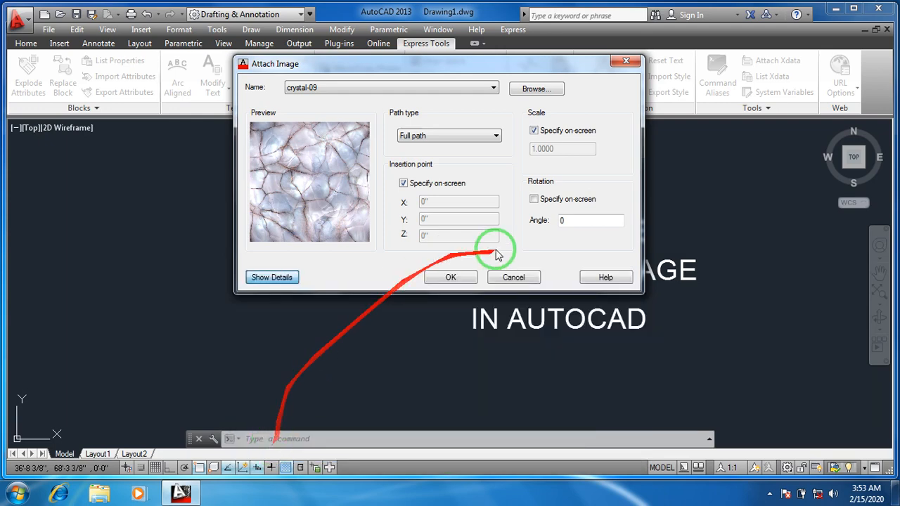
click(453, 275)
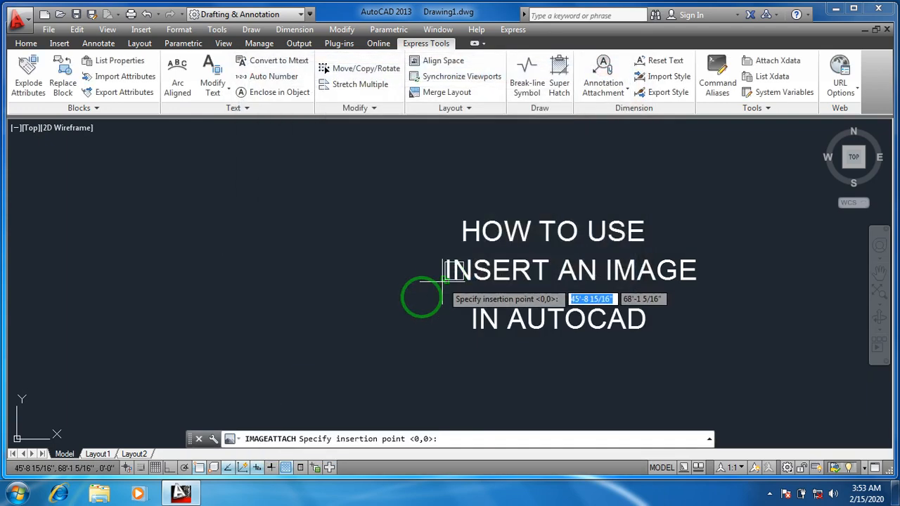
click(215, 260)
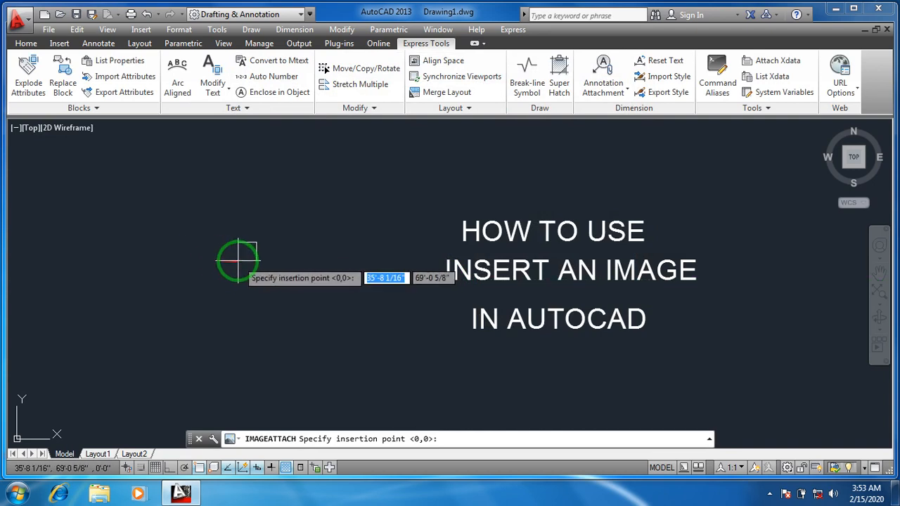
click(219, 244)
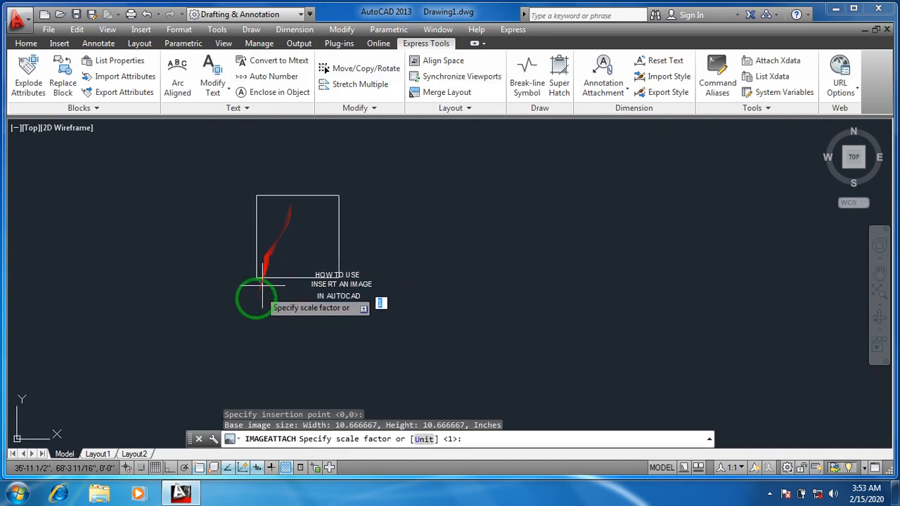
click(286, 259)
scroll(309, 266, down, 6)
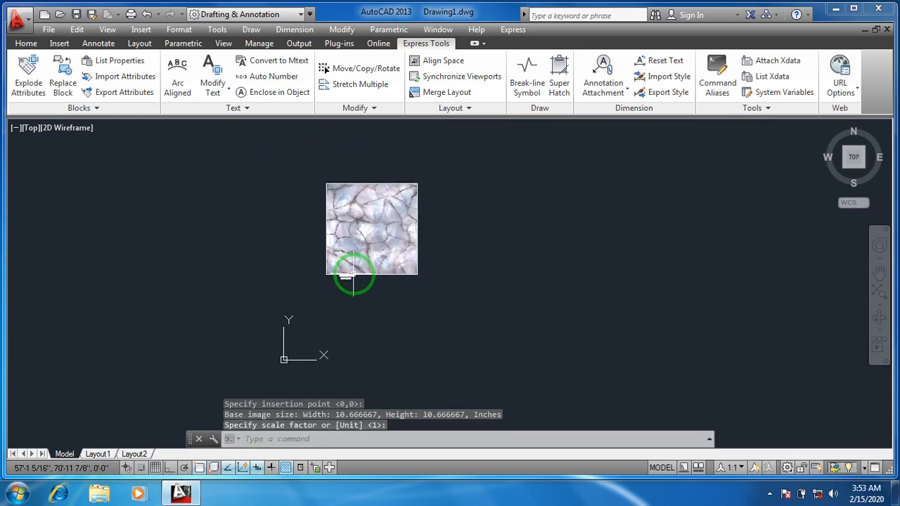
Step: Select the attached image by its edge and move it to the right, clear of the title text
scroll(366, 316, up, 4)
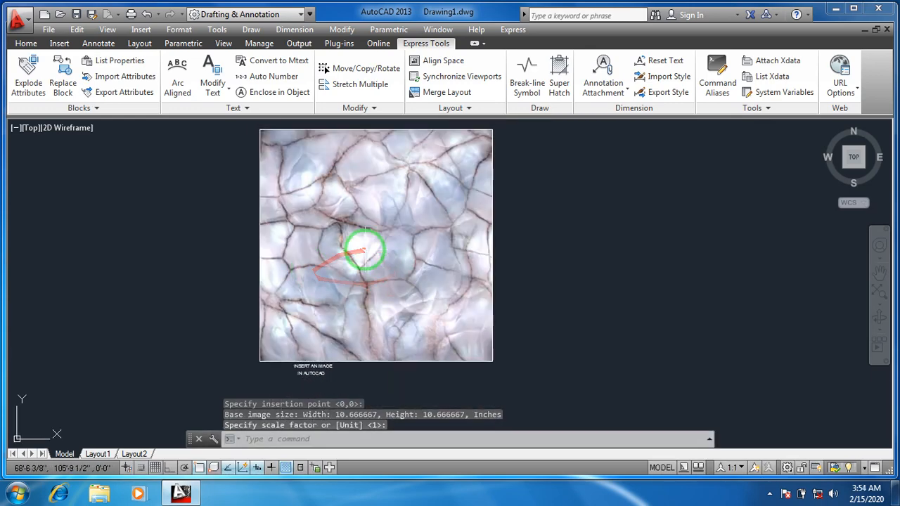
click(367, 218)
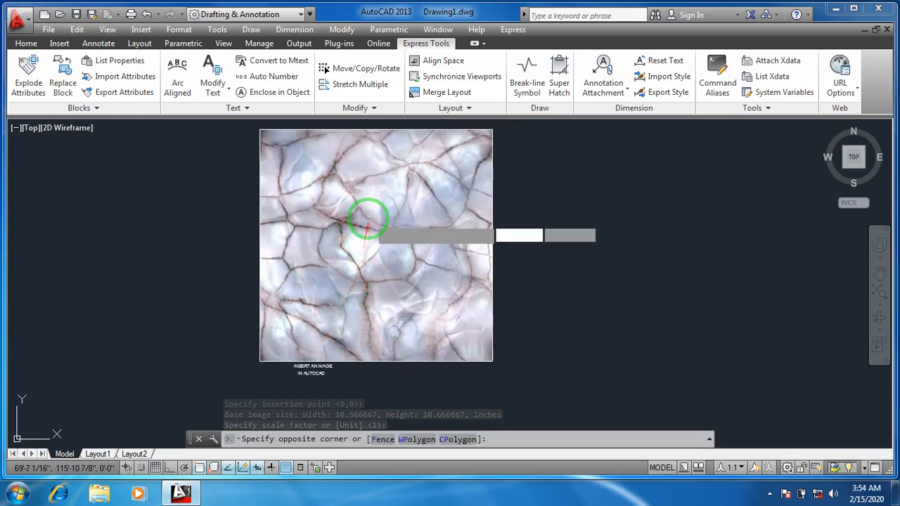
click(325, 269)
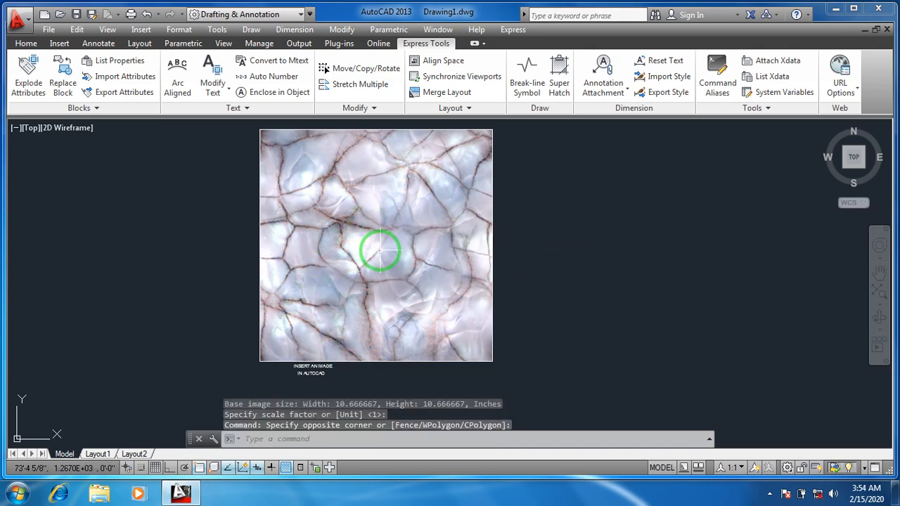
scroll(513, 212, up, 6)
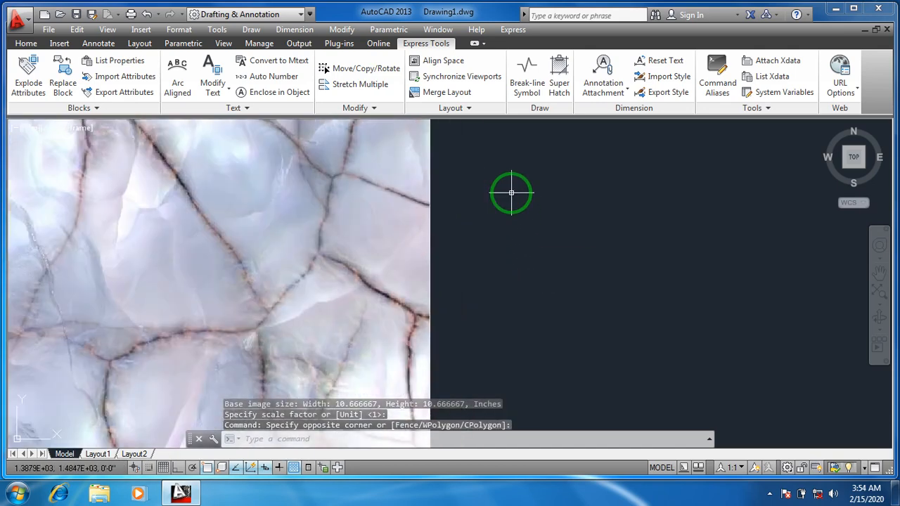
click(455, 202)
click(423, 224)
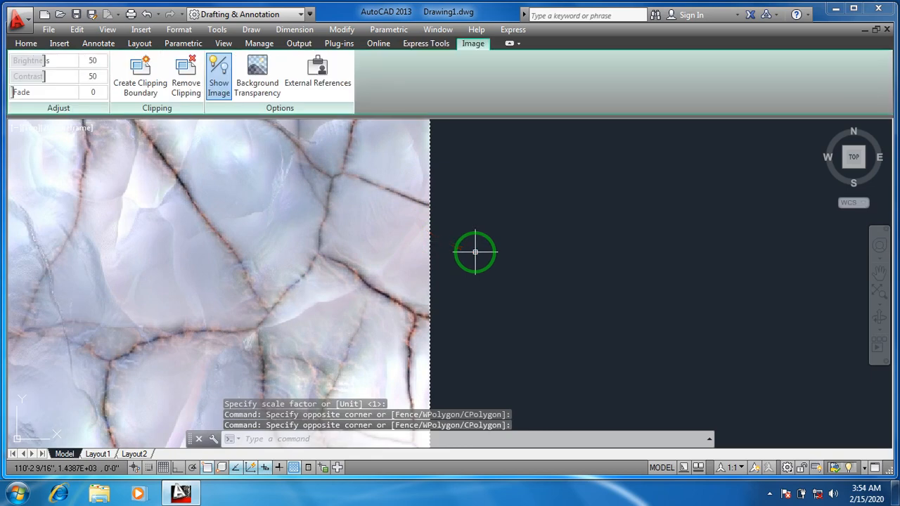
scroll(448, 250, down, 4)
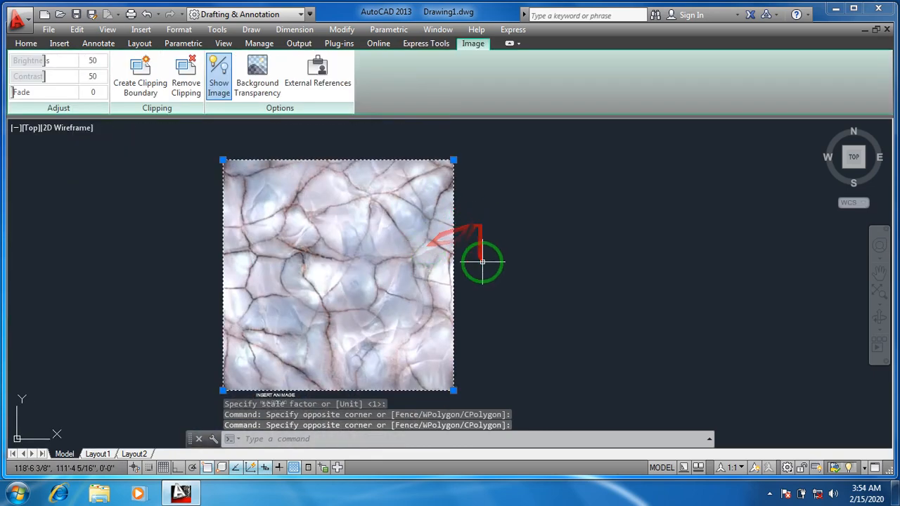
text(m)
key(Return)
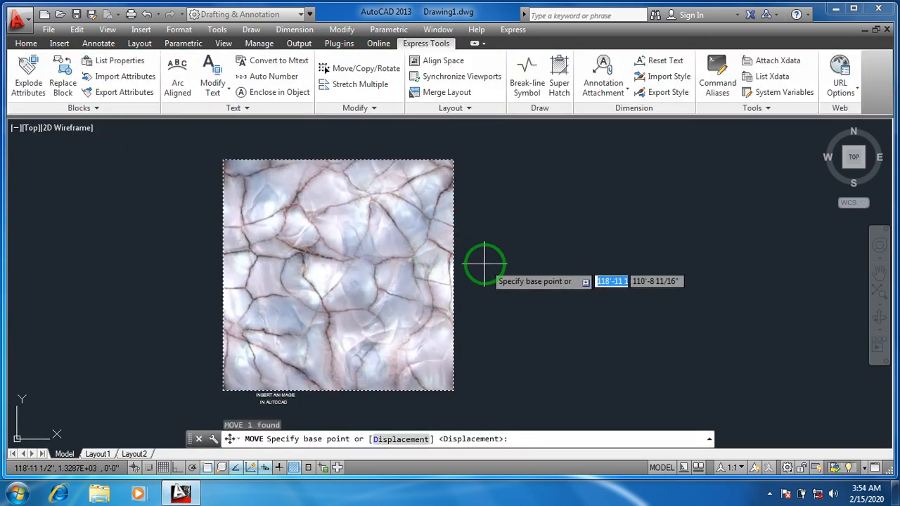
click(483, 265)
click(699, 256)
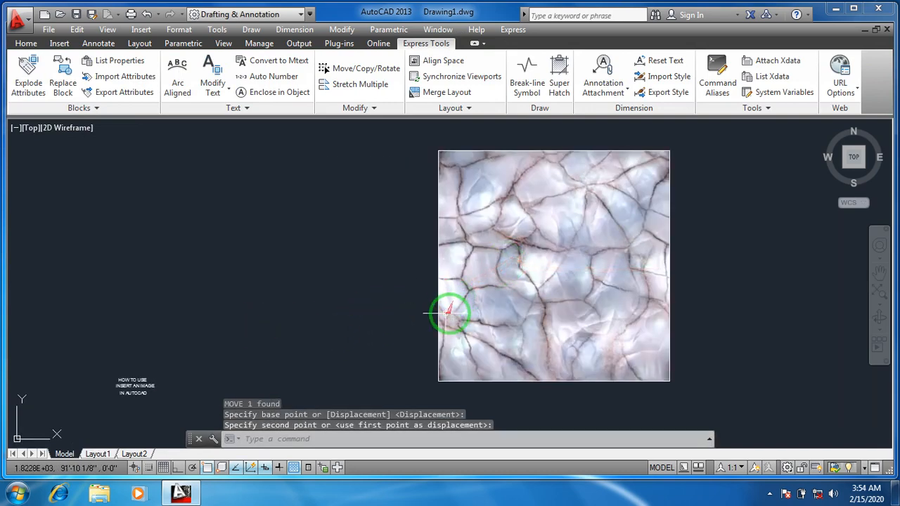
Step: Scale the attached image by a factor of .5 from its lower-right corner
click(714, 201)
click(646, 252)
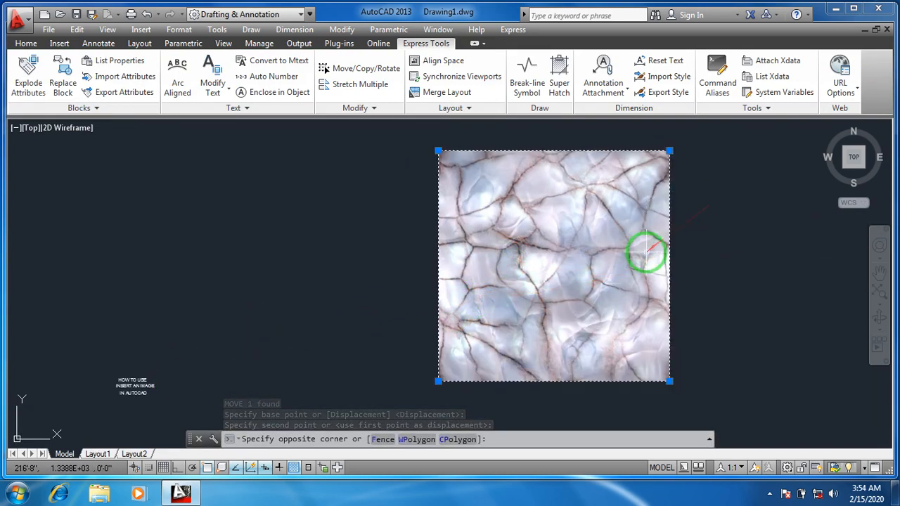
key(Return)
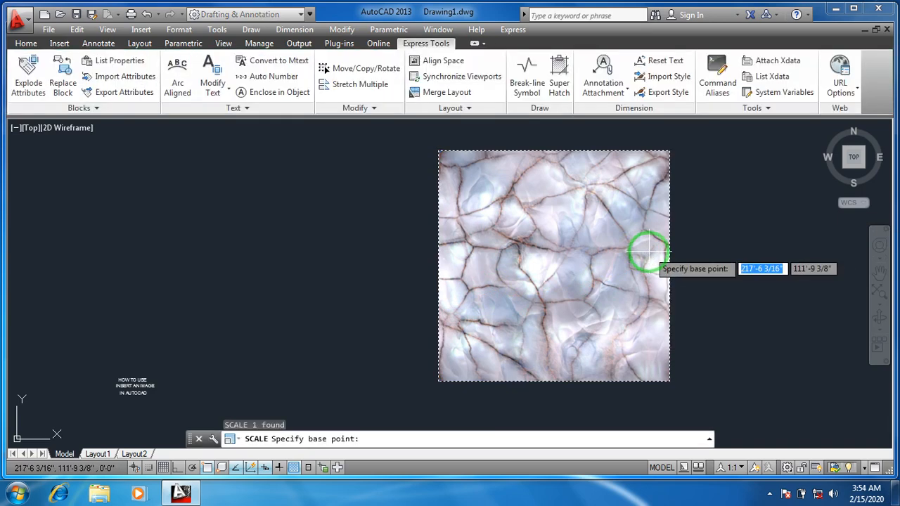
click(669, 380)
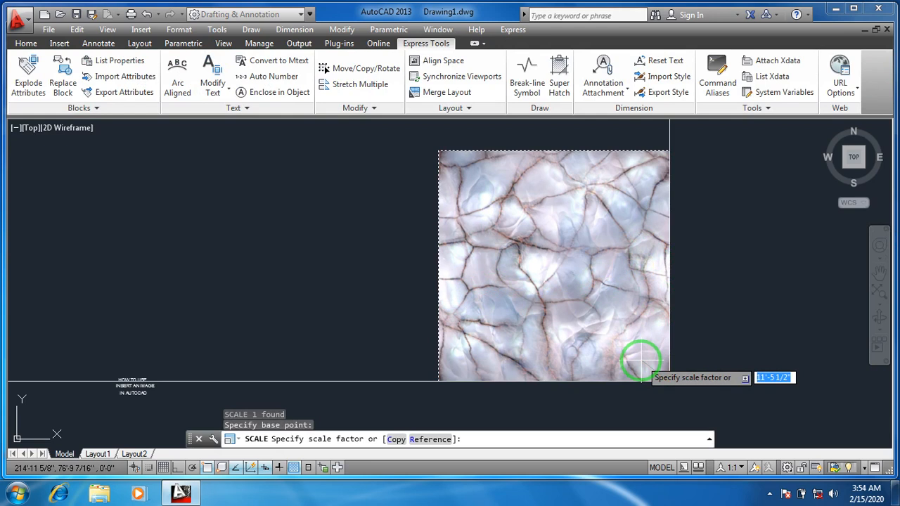
text(.5)
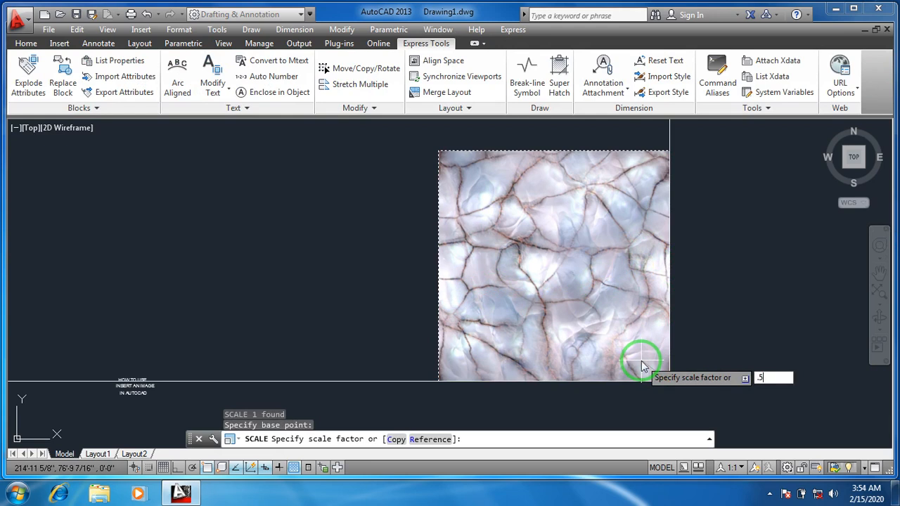
key(Return)
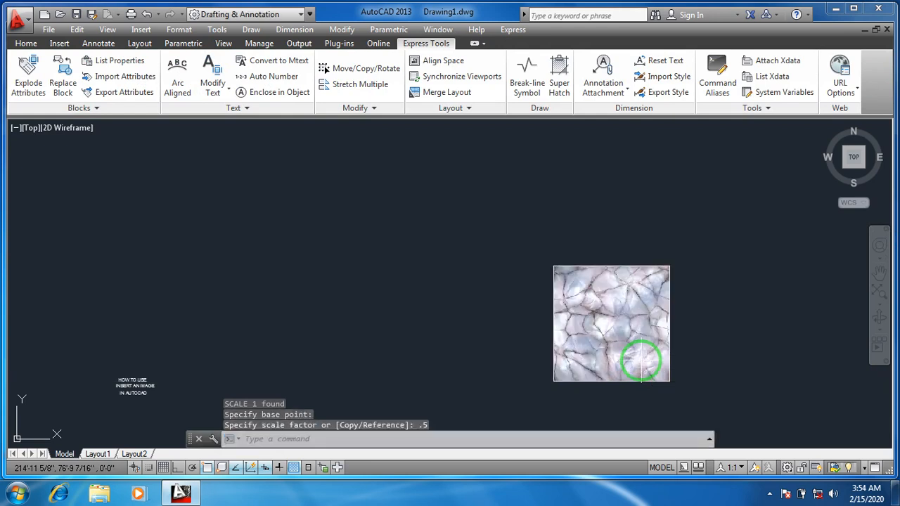
middle_drag(632, 302, 588, 306)
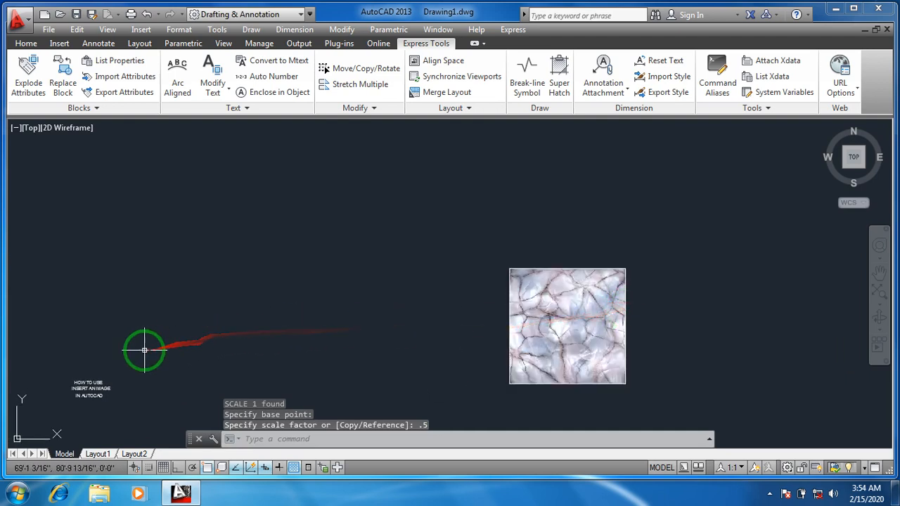
middle_drag(132, 365, 207, 334)
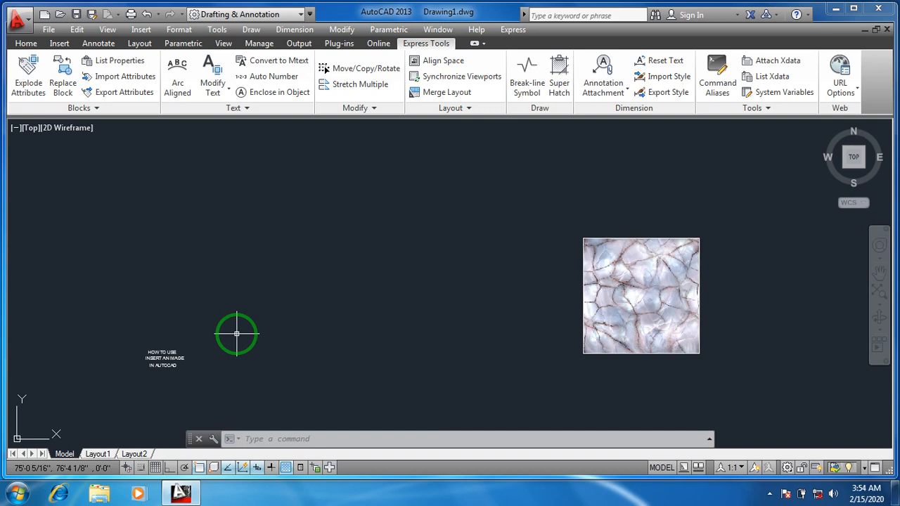
click(198, 340)
click(142, 374)
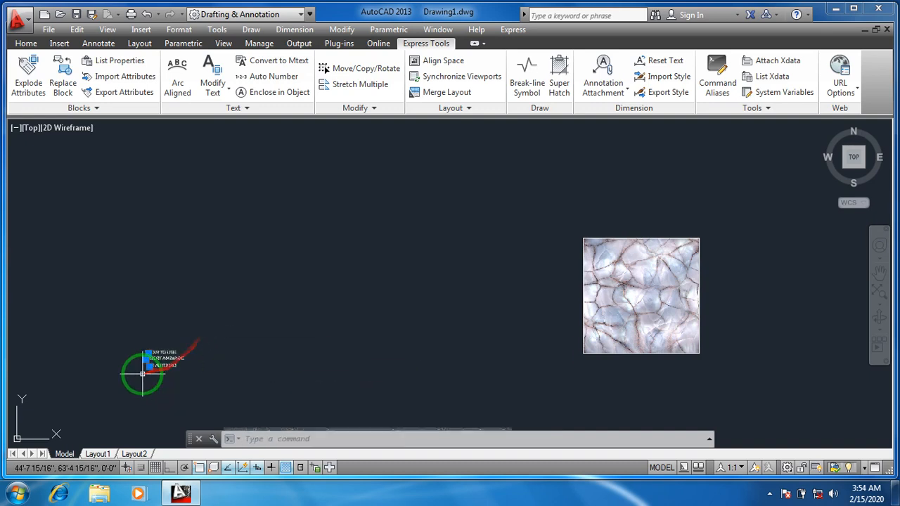
text(SC)
key(Return)
click(205, 347)
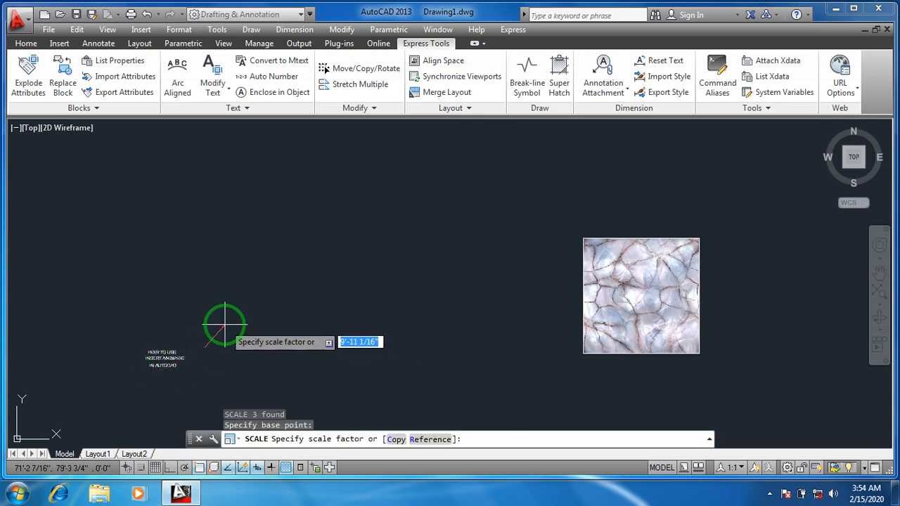
key(Escape)
Step: Scale the three title text lines by a factor of 2 from a base point just above their right end
click(203, 342)
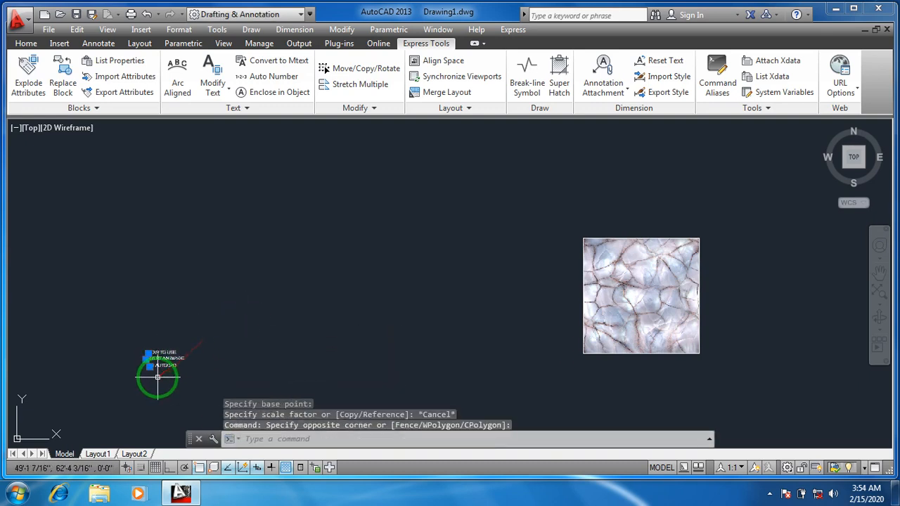
key(Return)
click(205, 346)
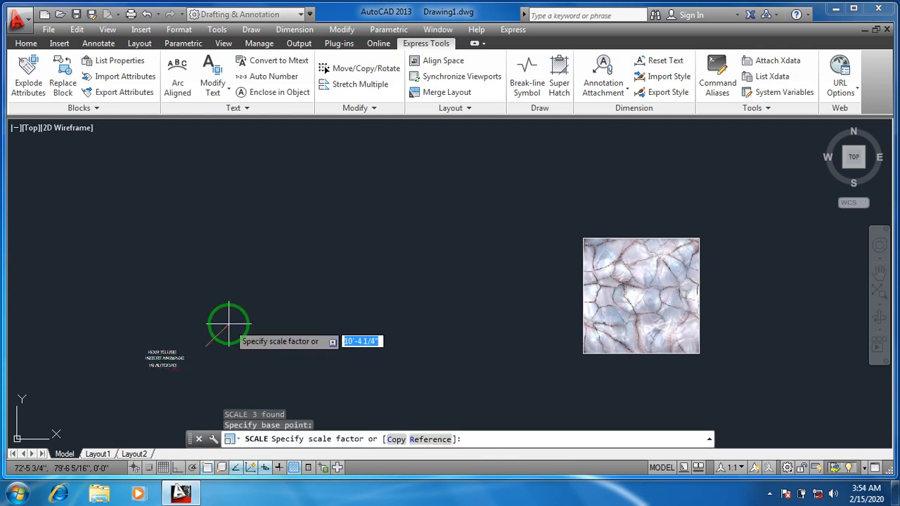
text(2)
key(Return)
Step: Enlarge the three title text lines once more by a scale factor of 2, using a base point at their right
click(170, 358)
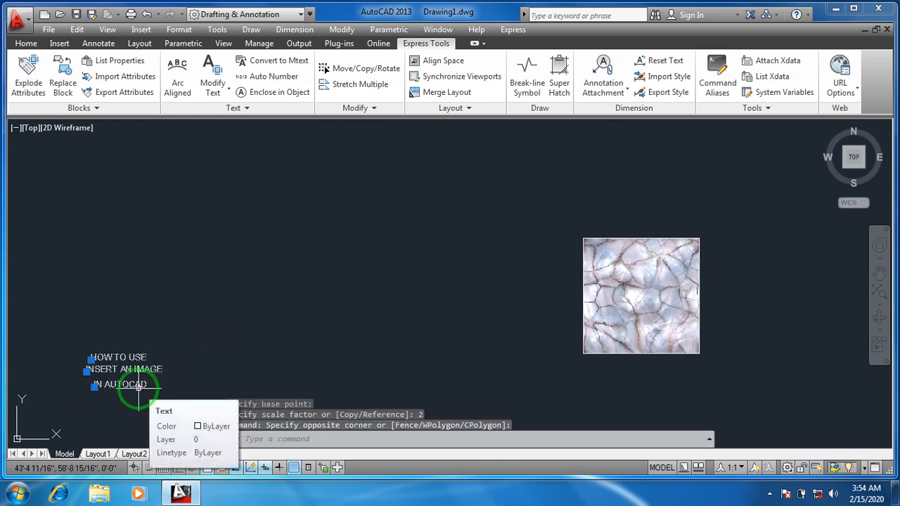
text(sc)
key(Return)
click(158, 387)
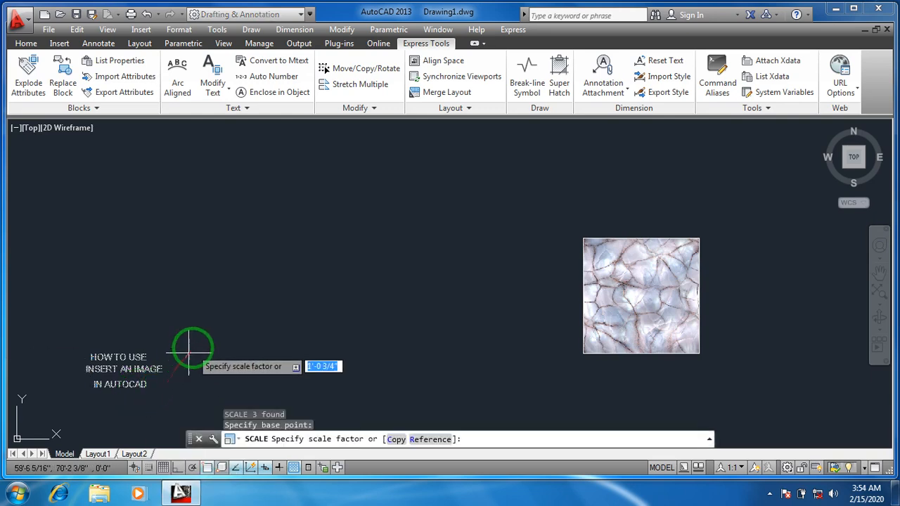
text(2)
key(Return)
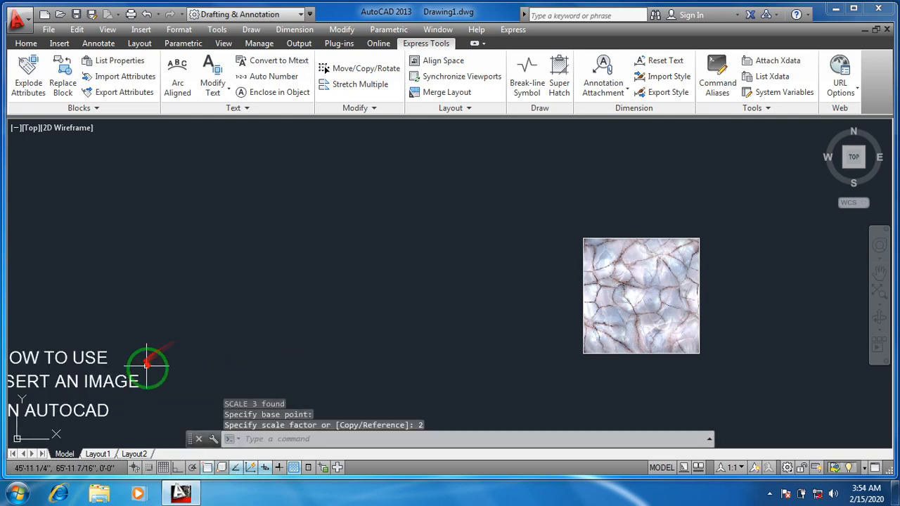
Step: Move the "HOW TO USE" and "INSERT AN IMAGE" text lines up and across, just left of the attached image
scroll(147, 367, down, 2)
click(159, 324)
click(108, 387)
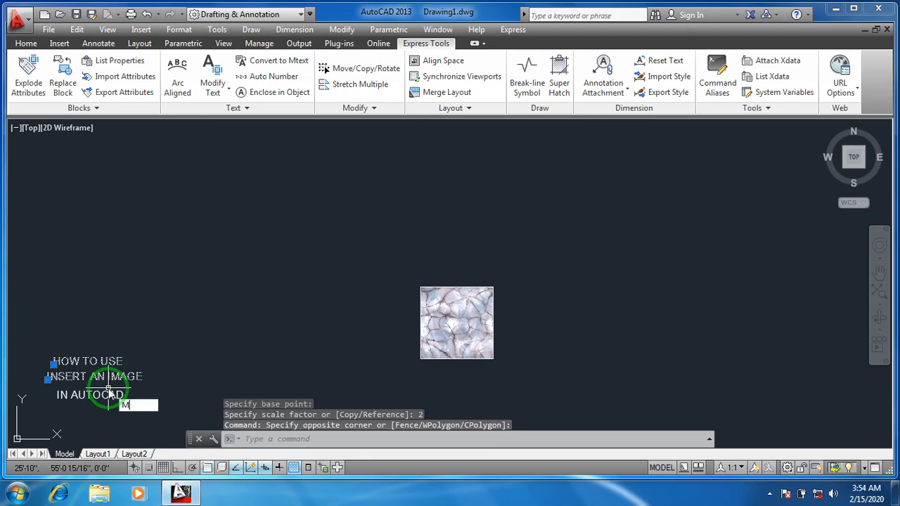
text(M)
key(Return)
click(159, 349)
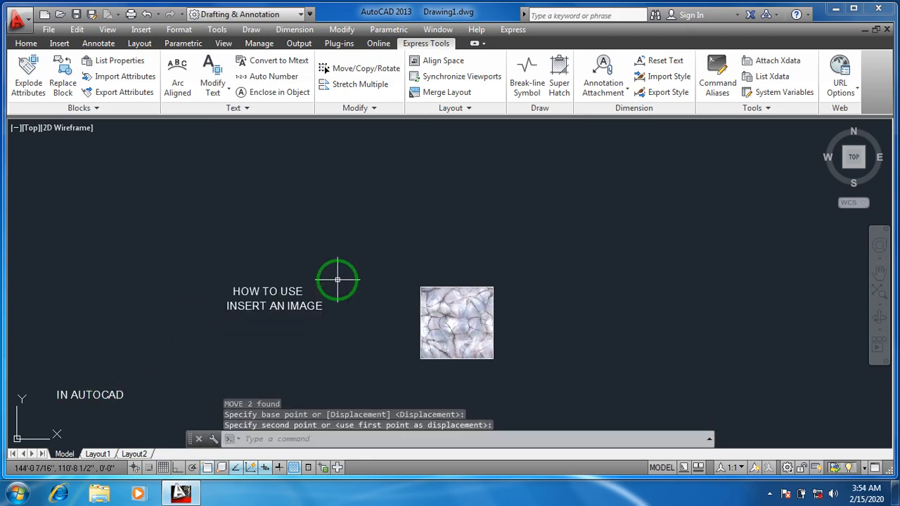
Step: Move the "IN AUTOCAD" text line directly beneath the two relocated title lines
click(156, 366)
click(94, 404)
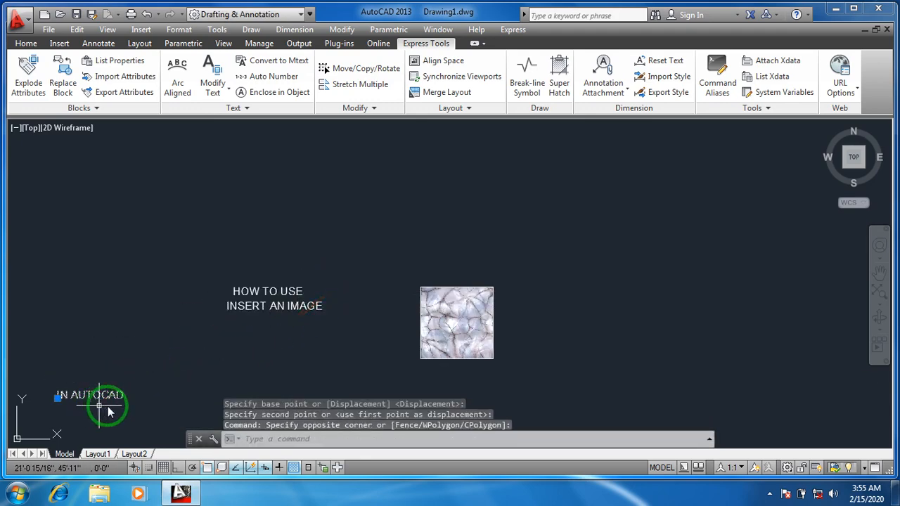
key(Return)
click(158, 394)
click(336, 323)
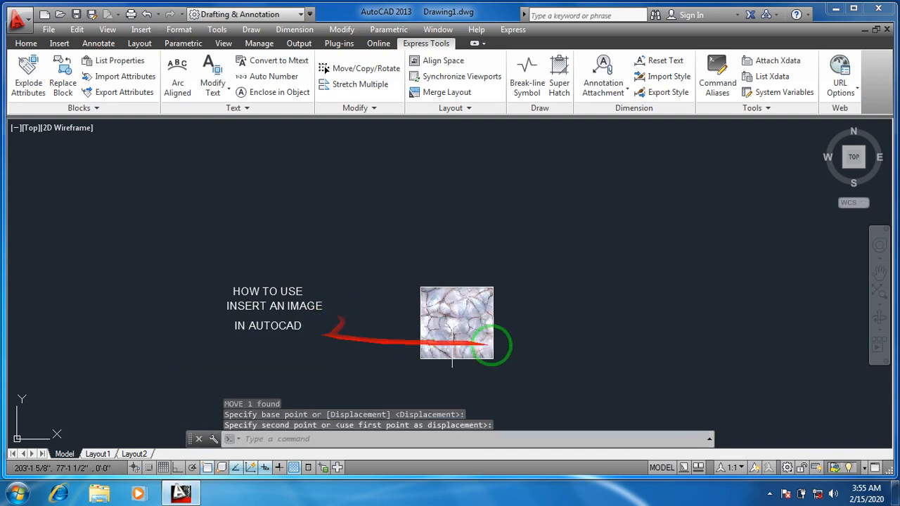
key(Escape)
Step: Start the IMAGEATTACH command and open crystal-07 from the textures for autocad 2013 folder
middle_drag(490, 296, 447, 236)
scroll(447, 248, up, 2)
middle_drag(500, 254, 462, 255)
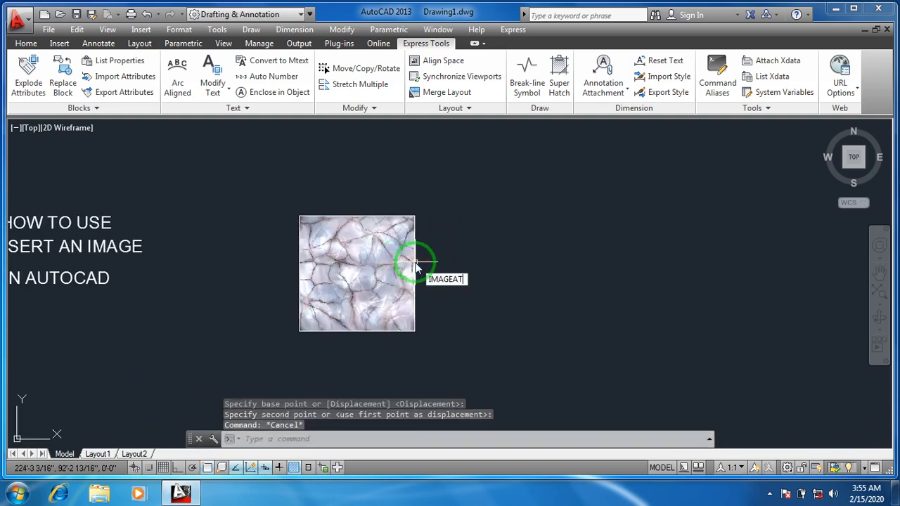
key(Return)
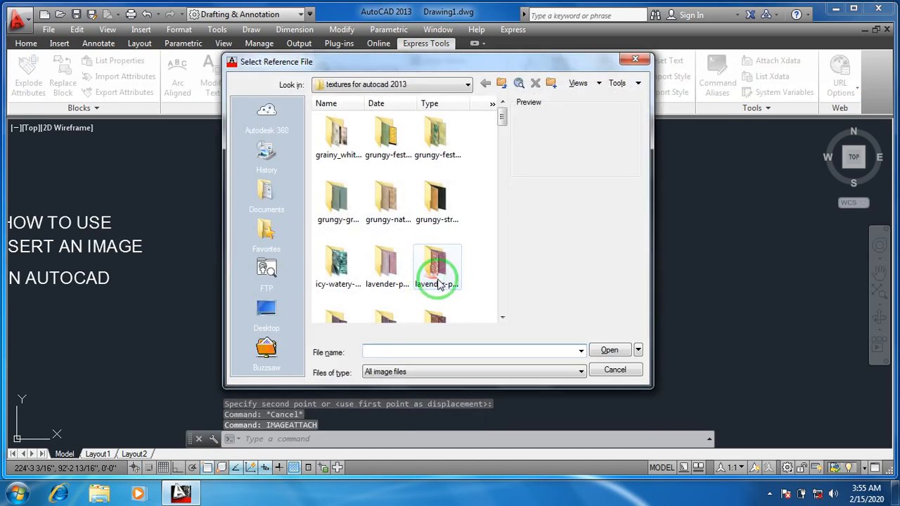
scroll(437, 283, down, 5)
scroll(438, 286, down, 5)
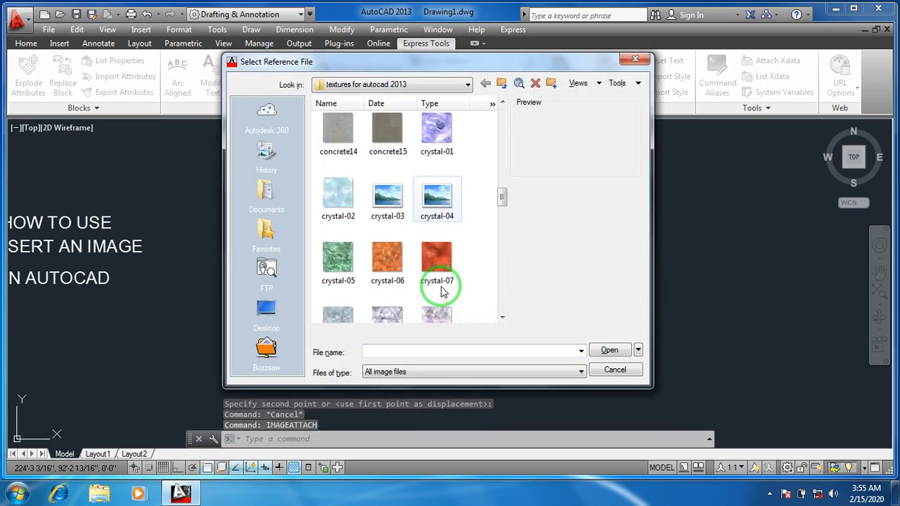
click(434, 255)
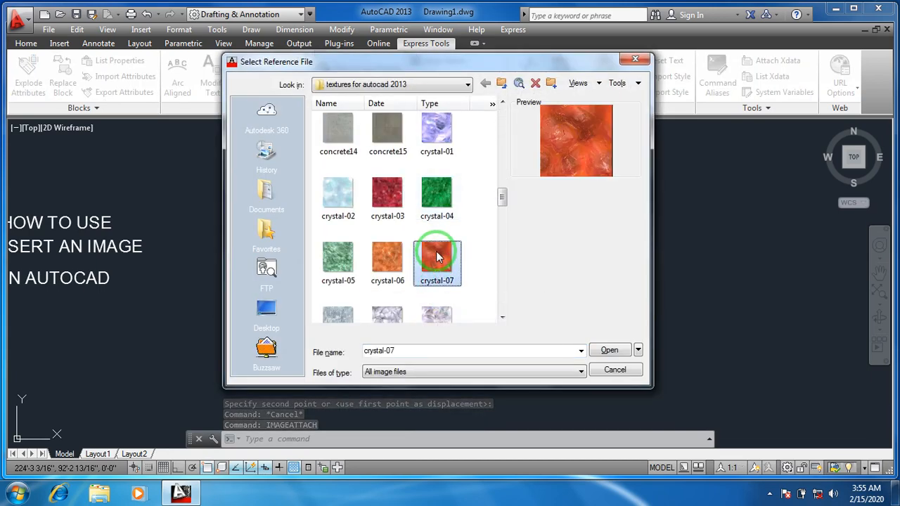
click(609, 349)
Step: Accept the attachment options and place the crystal-07 image to the right of the first image, with its scale specified on screen
click(458, 343)
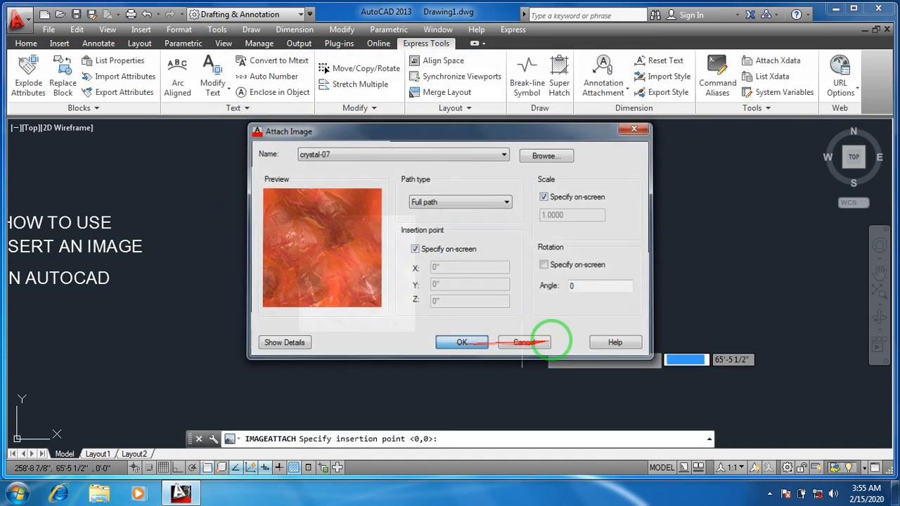
click(564, 306)
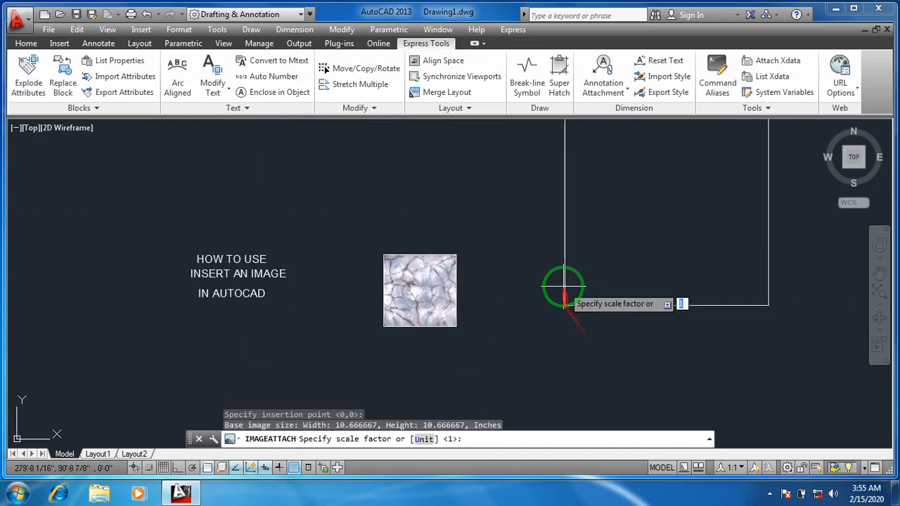
key(Return)
scroll(518, 305, up, 4)
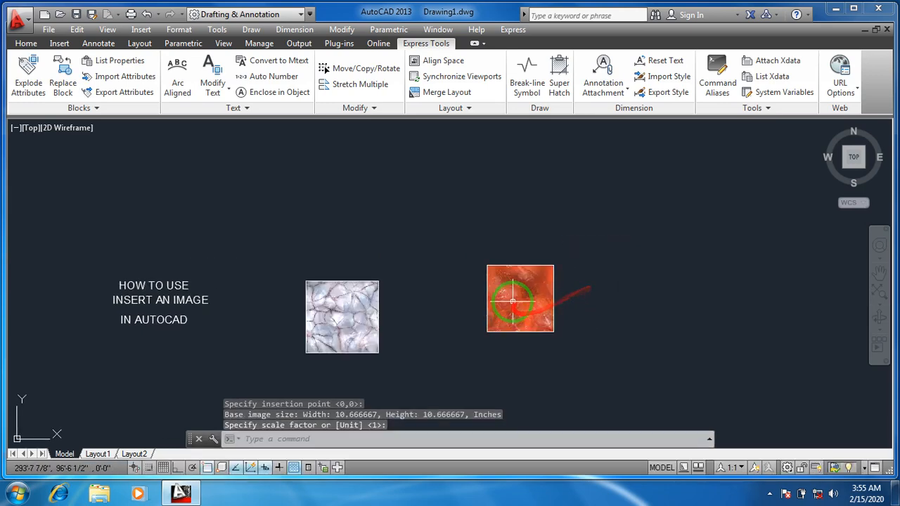
scroll(480, 282, up, 4)
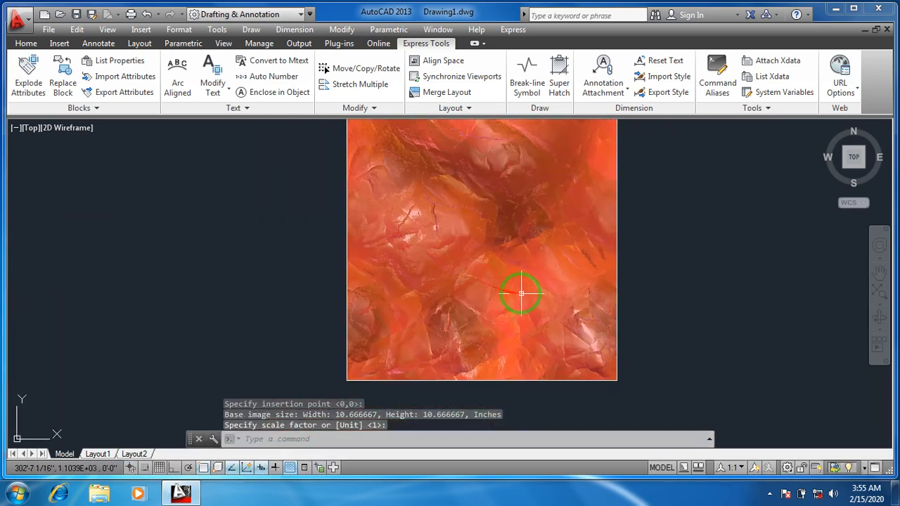
Step: Move the crystal-07 image closer to the first image so the two sit side by side at about the same height
scroll(475, 305, down, 4)
click(566, 195)
click(516, 242)
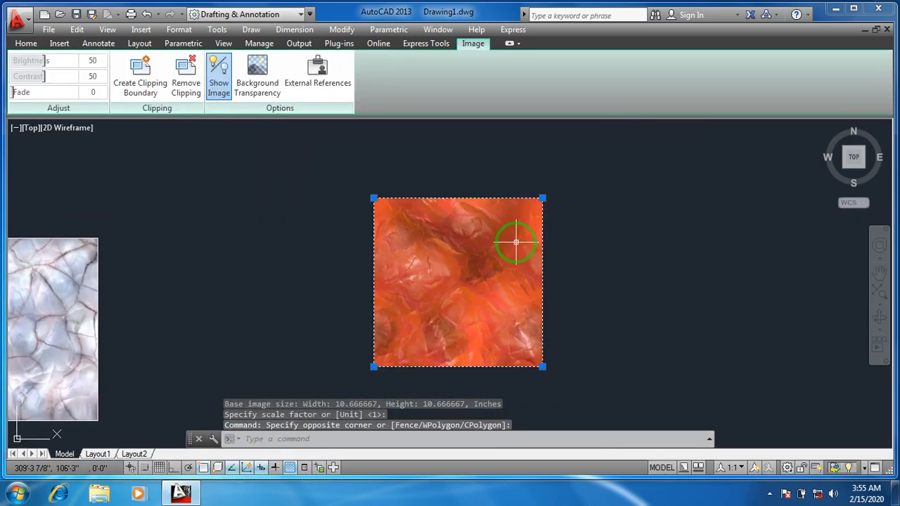
text(m)
key(Return)
scroll(517, 295, down, 2)
click(581, 336)
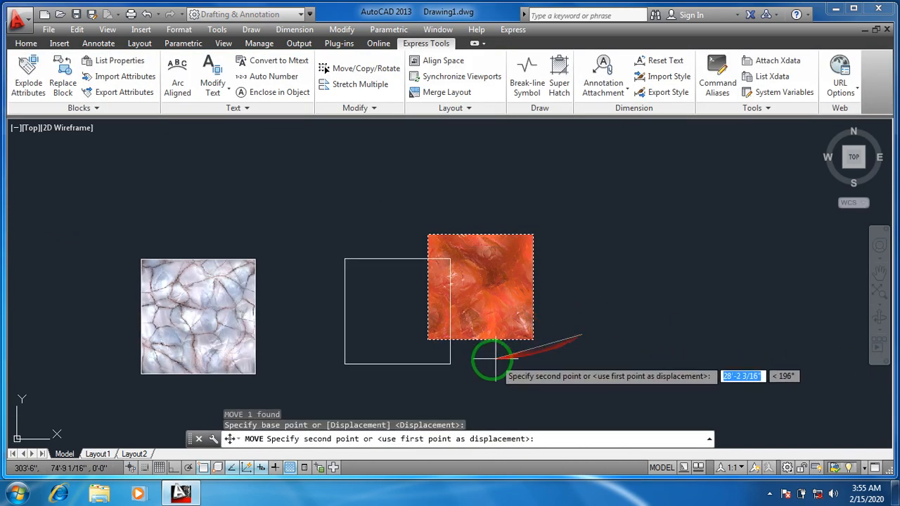
click(473, 361)
key(Escape)
Step: Run the IMAGEEDIT command and select the crystal-07 image as the one to edit
middle_drag(441, 299, 566, 251)
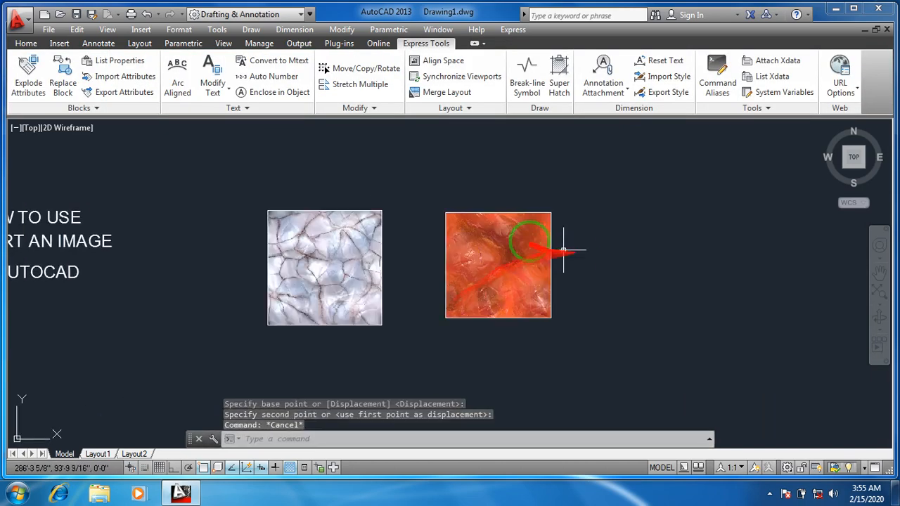
scroll(523, 238, up, 2)
middle_drag(525, 272, 600, 270)
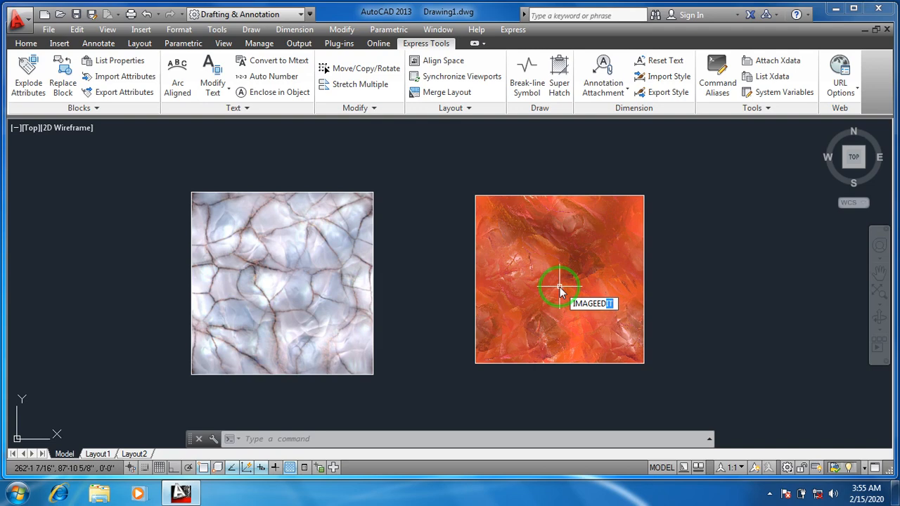
key(Return)
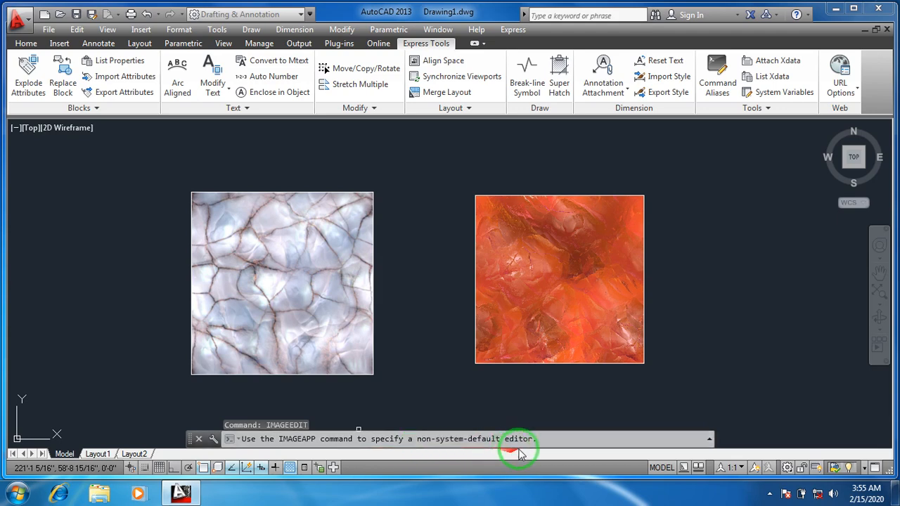
click(671, 183)
click(625, 234)
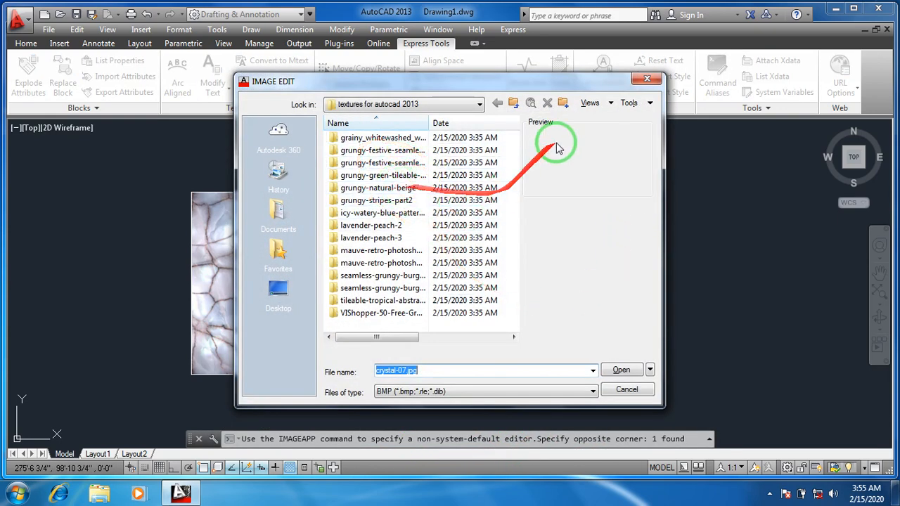
Step: Show the Image Edit file list as thumbnails and open the seamless-grungy-burgundy folder
click(612, 104)
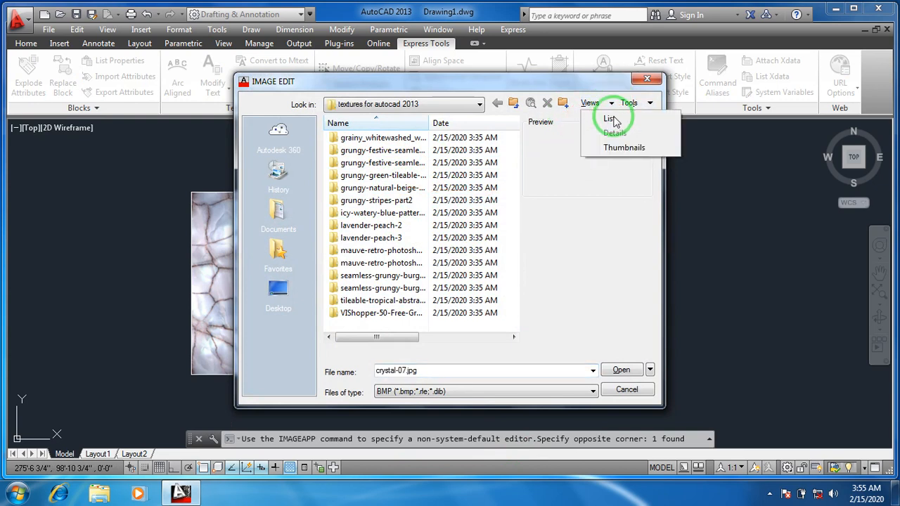
click(618, 148)
drag(515, 165, 514, 320)
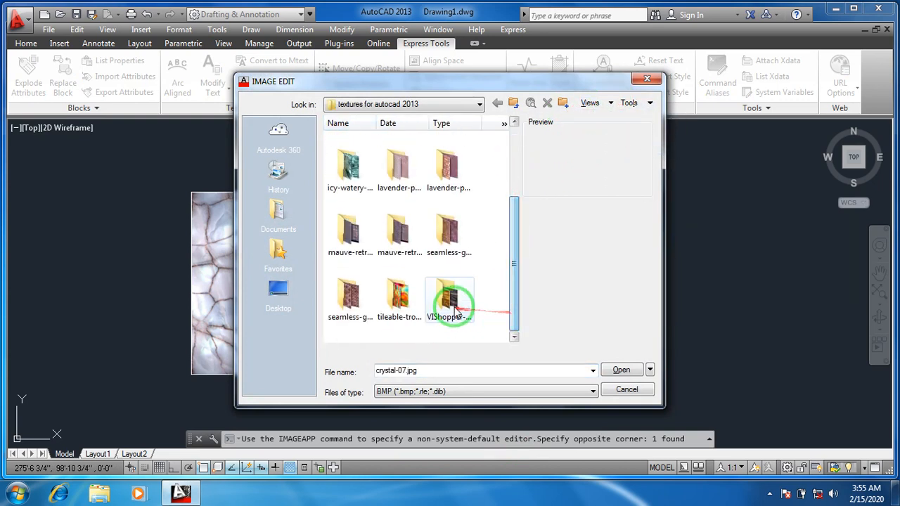
double_click(447, 235)
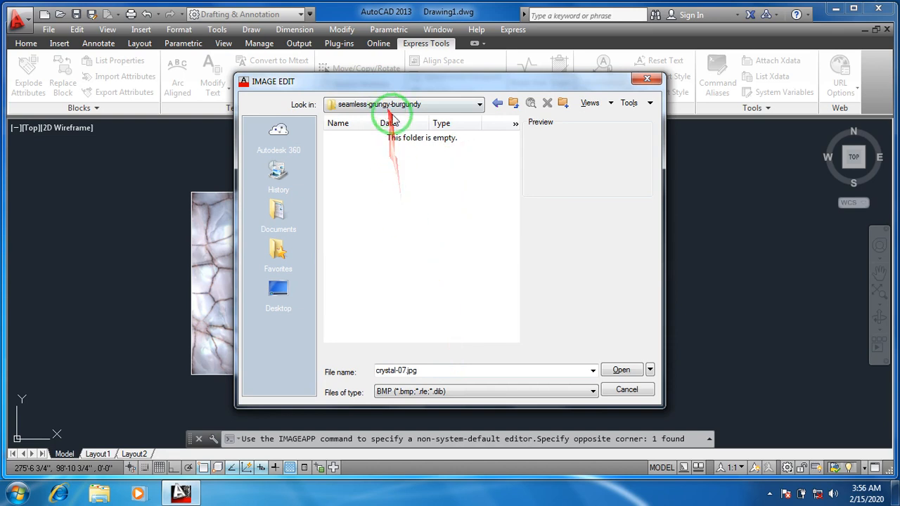
Step: Try the PNG, TGA and TIFF file type filters in this folder, and return the filter to BMP
click(464, 391)
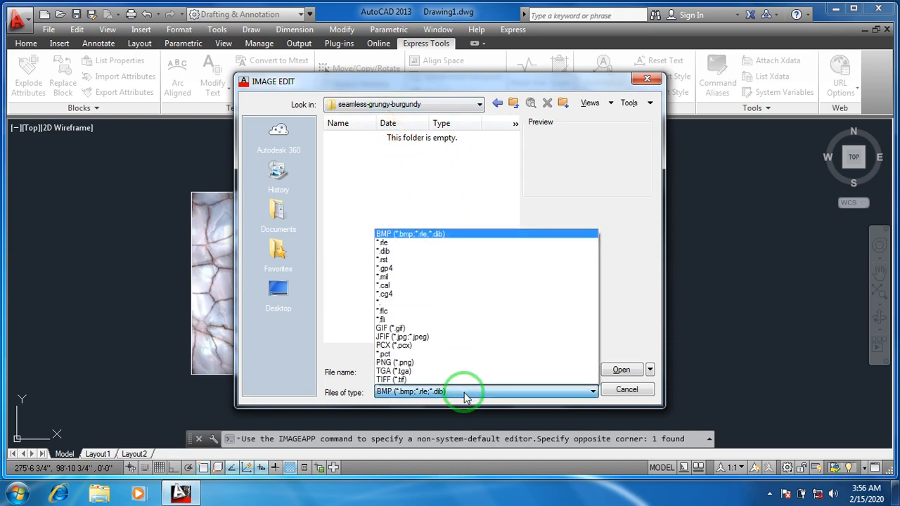
click(448, 363)
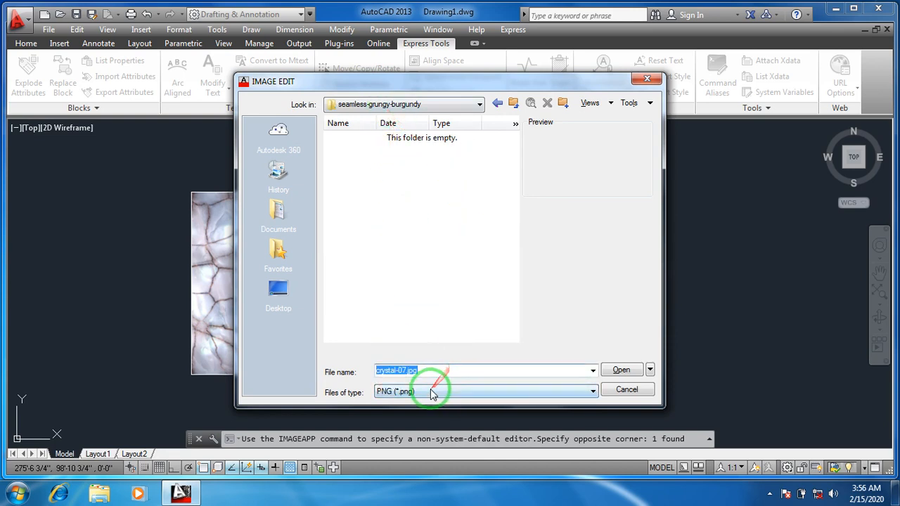
click(432, 393)
click(426, 370)
click(421, 390)
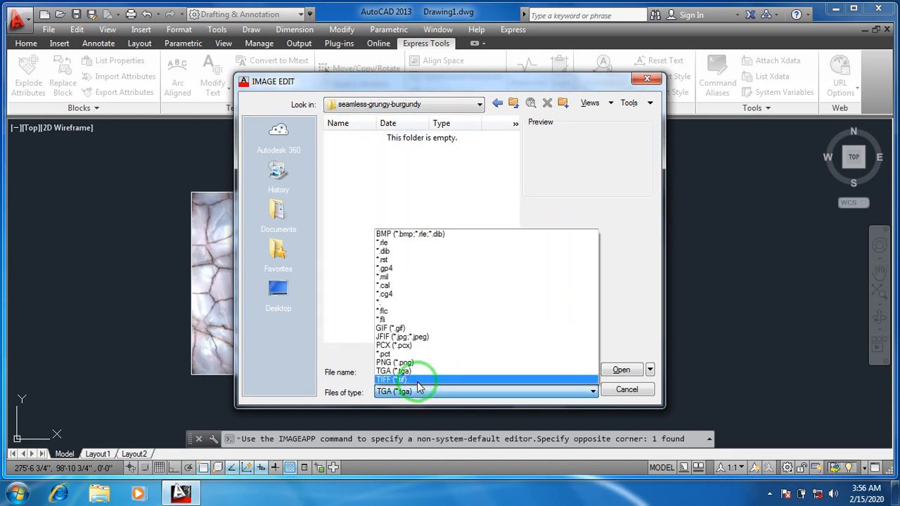
click(418, 380)
click(422, 391)
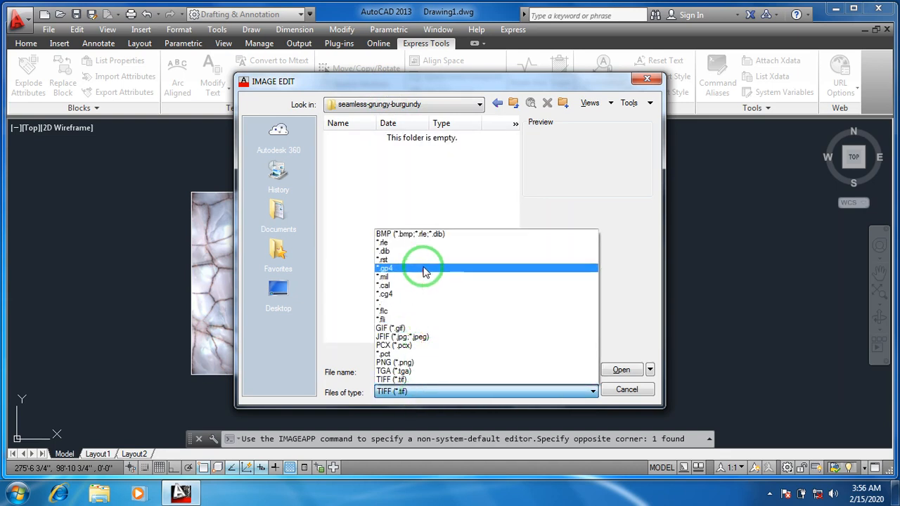
click(420, 234)
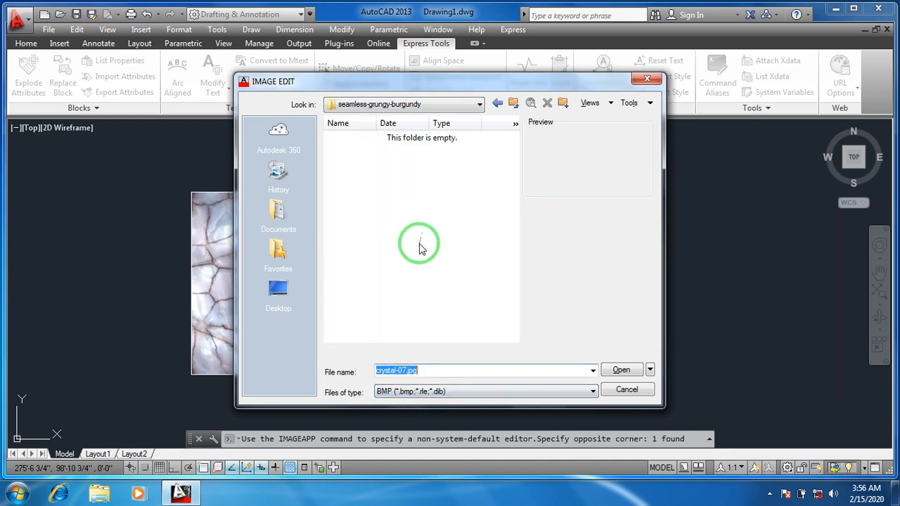
Step: Check the seamless-grungy-burgundy2, grainy whitewashed, grungy-stripes-part2 and seamless-grungy-burgundy folders for images, and review the available file types
click(497, 104)
click(410, 281)
scroll(464, 310, down, 3)
click(351, 302)
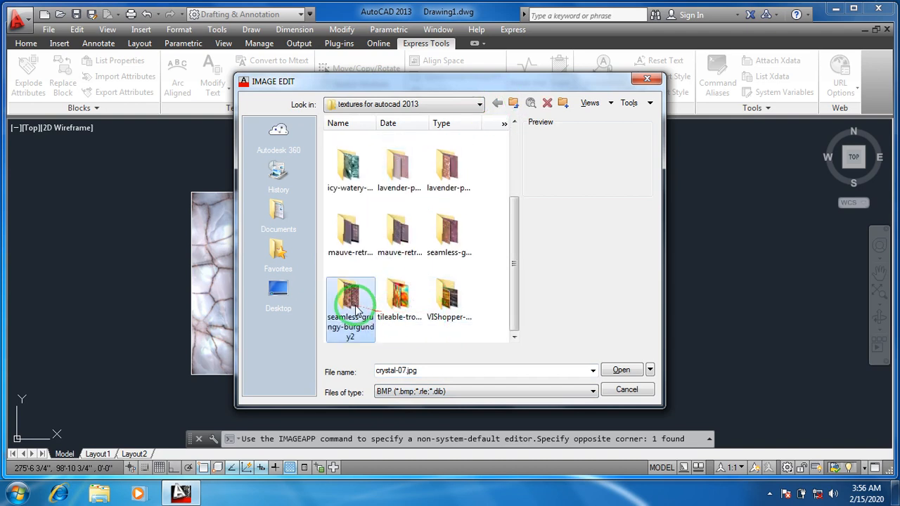
double_click(355, 309)
click(497, 103)
double_click(355, 155)
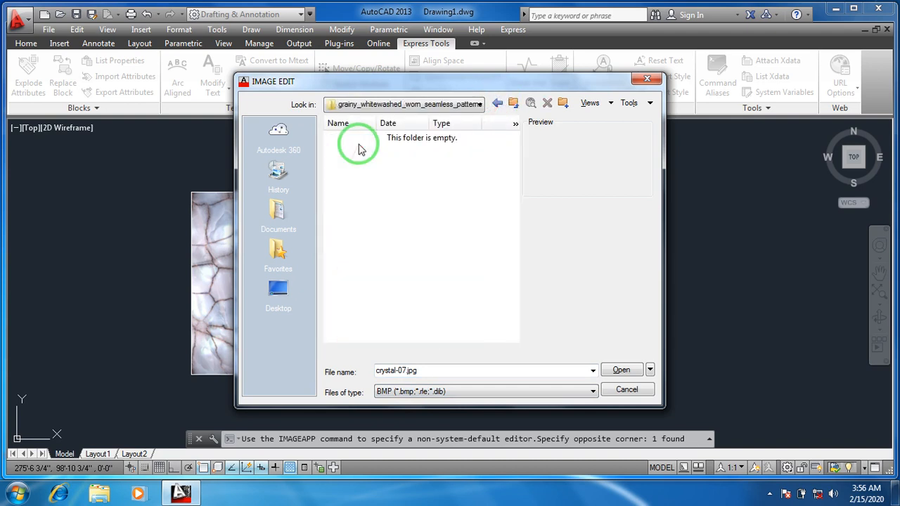
click(497, 104)
double_click(450, 215)
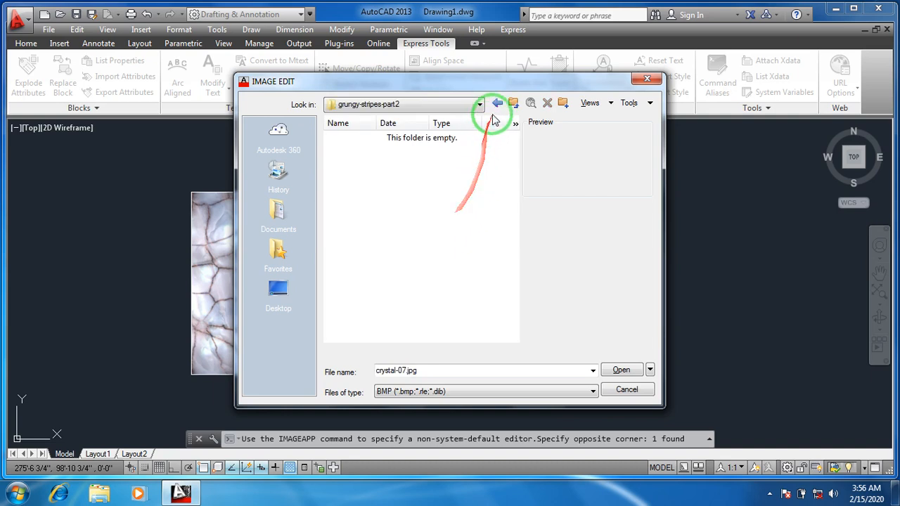
click(498, 104)
scroll(498, 246, down, 3)
click(468, 256)
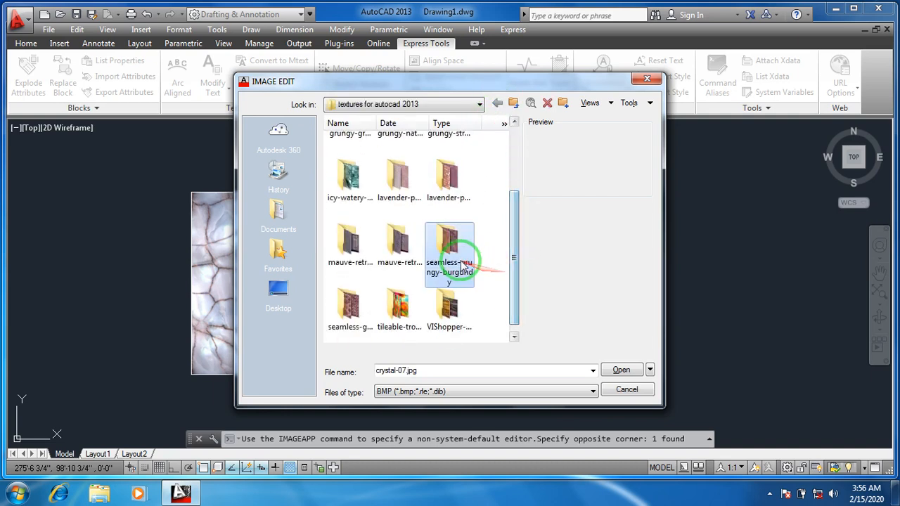
double_click(467, 256)
click(482, 391)
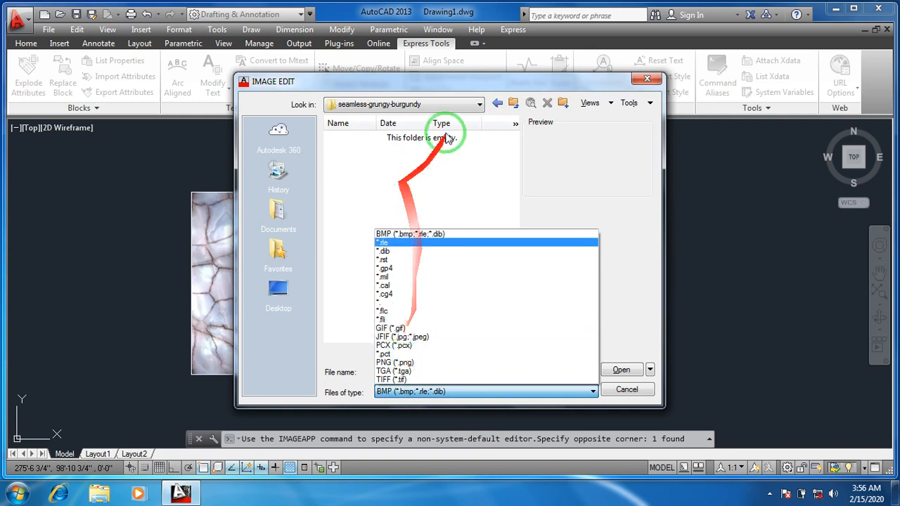
Step: Browse from the desktop to the CAD folder on New Volume (D:), and through MATERIAL Mix to the PILLERS folder
click(294, 291)
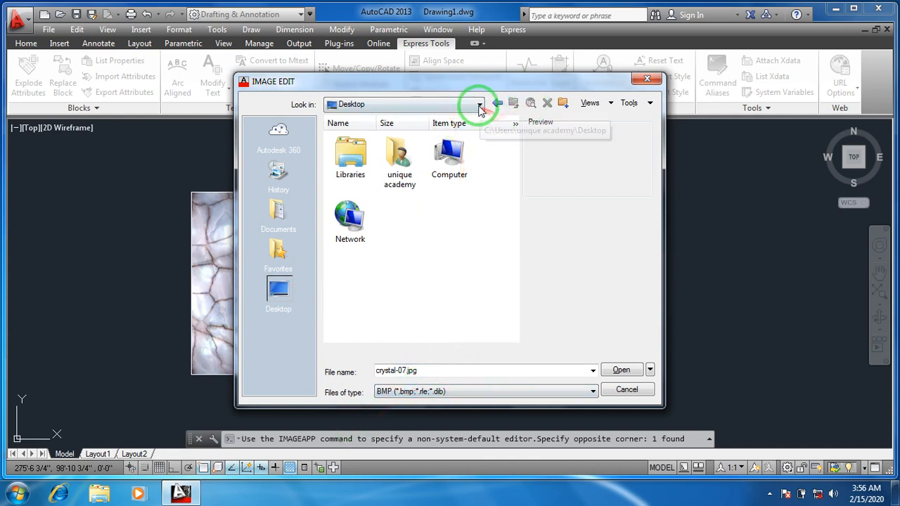
double_click(449, 158)
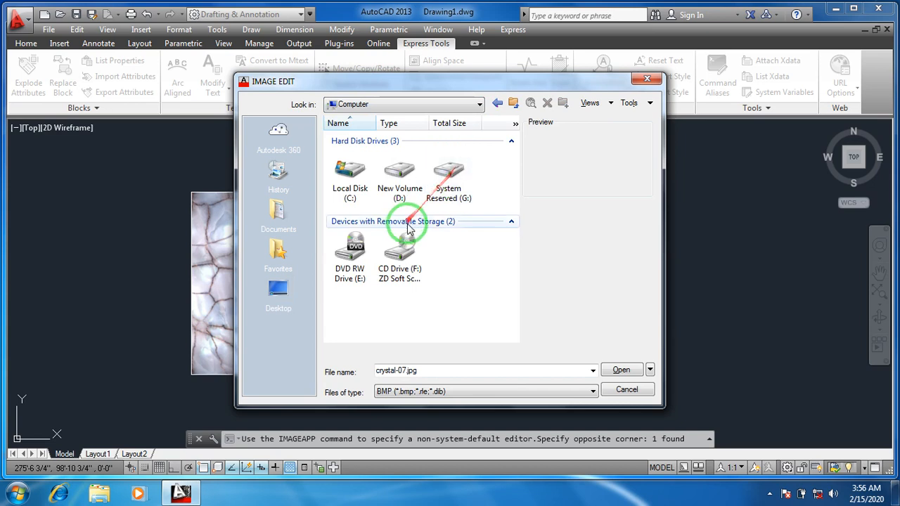
double_click(399, 175)
double_click(350, 161)
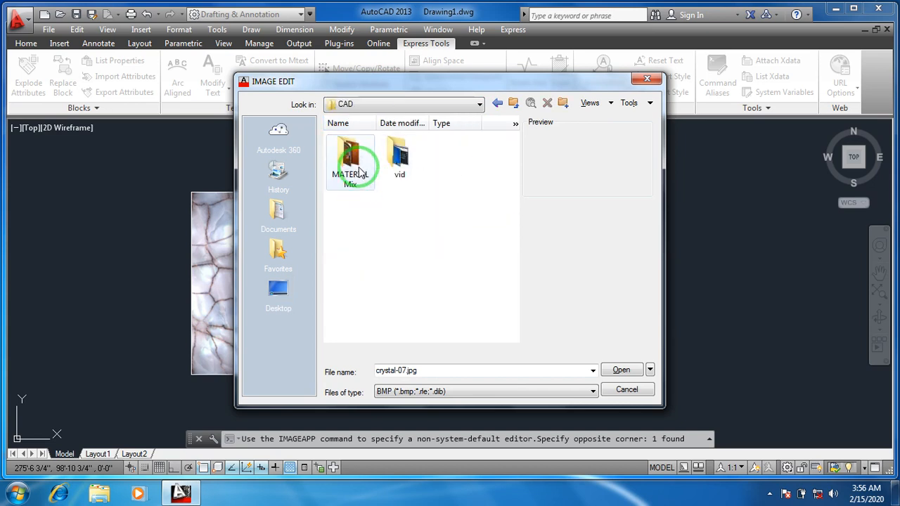
double_click(360, 171)
double_click(359, 172)
drag(517, 175, 518, 302)
double_click(453, 322)
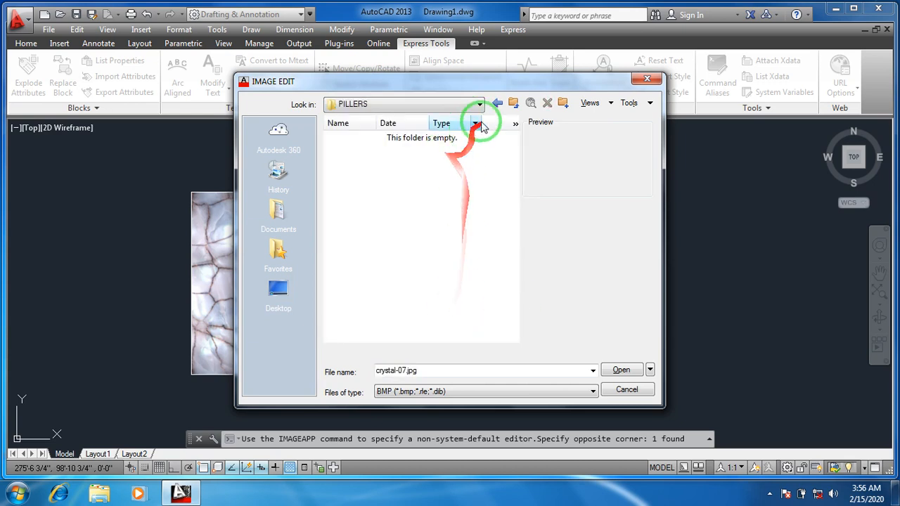
Step: Go back to MATERIAL Mix and browse through textures for autocad 2013 to the lavender-peach-3 folder
click(497, 104)
click(510, 106)
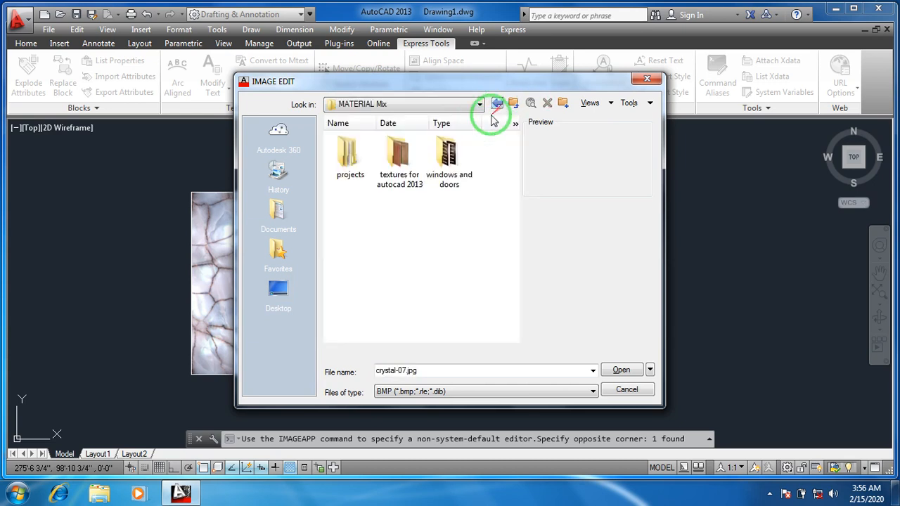
double_click(401, 190)
drag(514, 165, 517, 297)
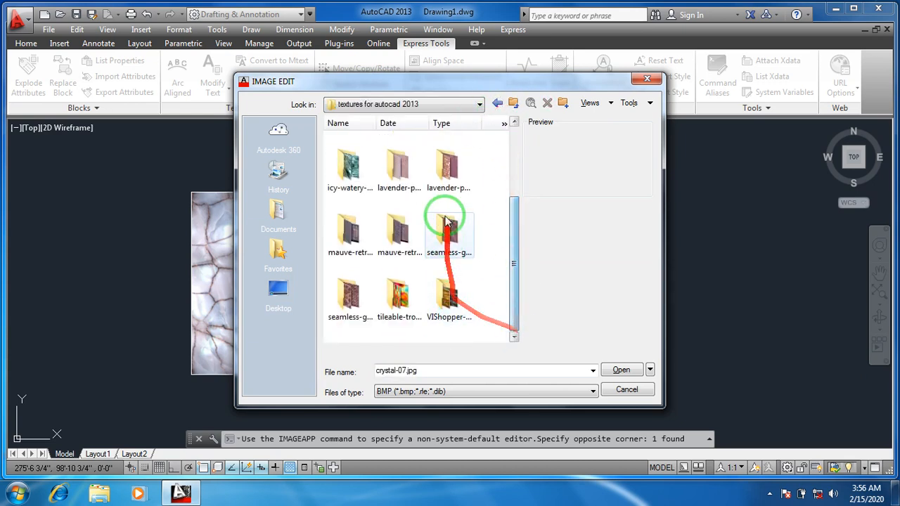
double_click(444, 163)
Step: Review the available file types for this folder, keep the BMP filter, and leave the Image Edit dialog
click(431, 391)
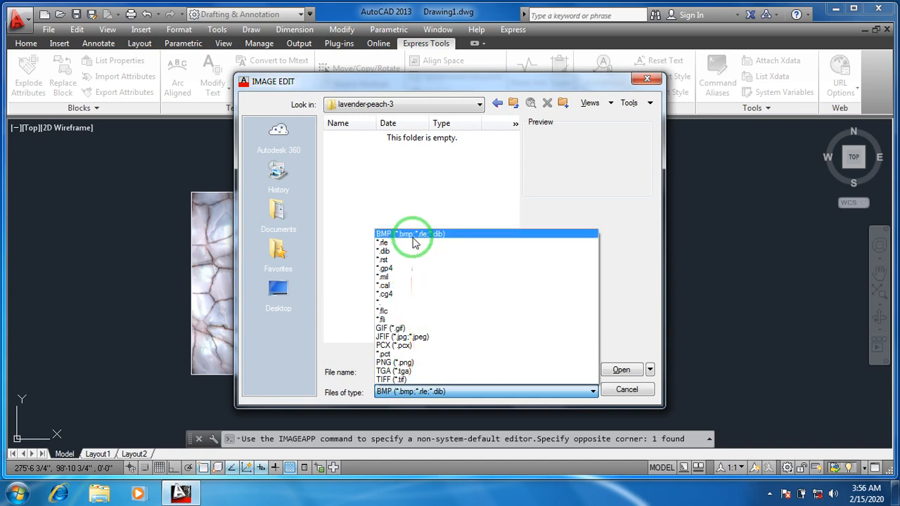
click(413, 209)
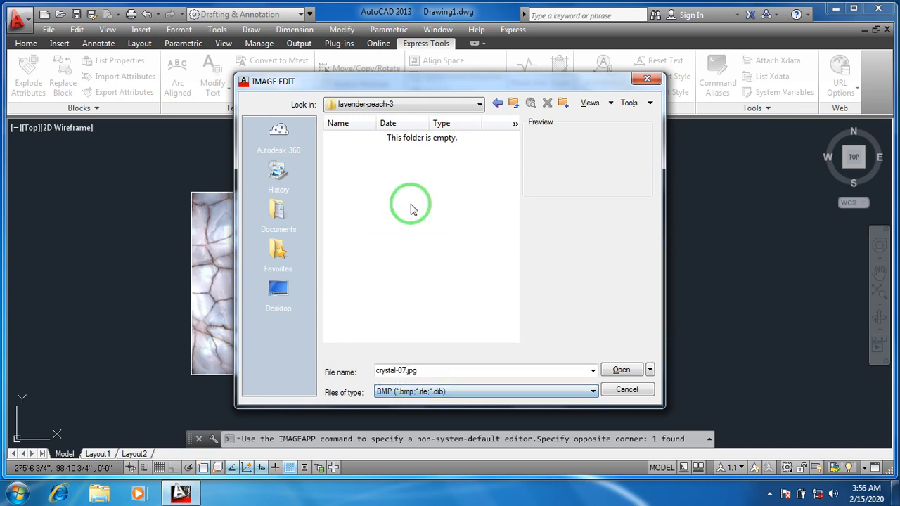
click(621, 370)
key(Escape)
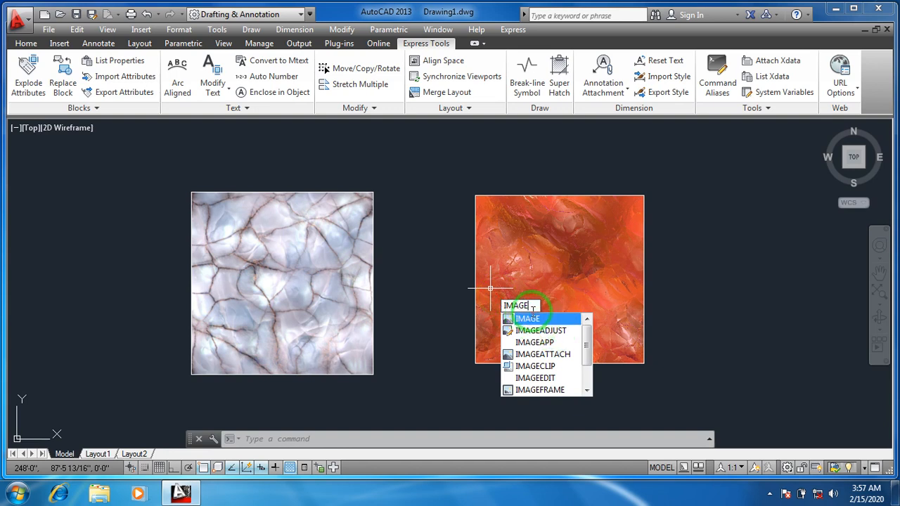
Step: Use IMAGEADJUST on the crystal-07 image to raise its brightness, lower its contrast slightly and increase its fade
text(ADJUST)
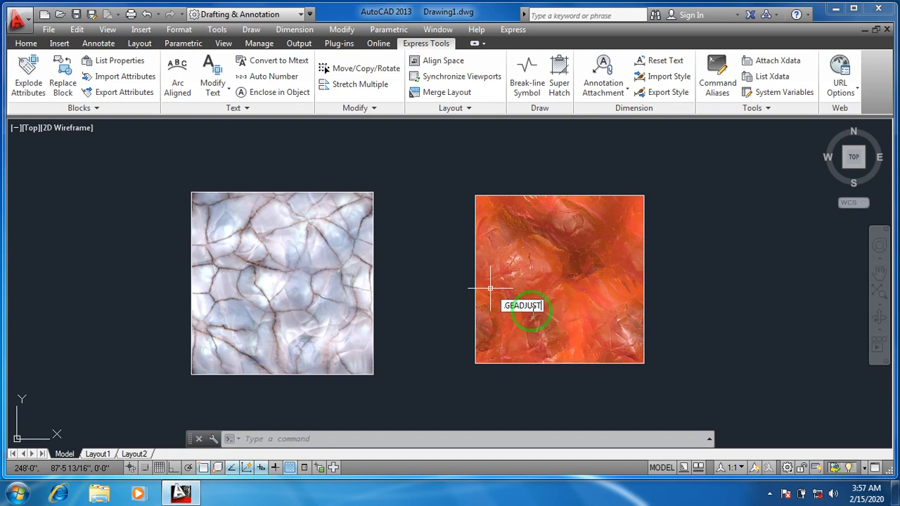
mouse_move(535, 309)
mouse_down()
mouse_move(539, 317)
mouse_move(520, 320)
mouse_up()
key(Return)
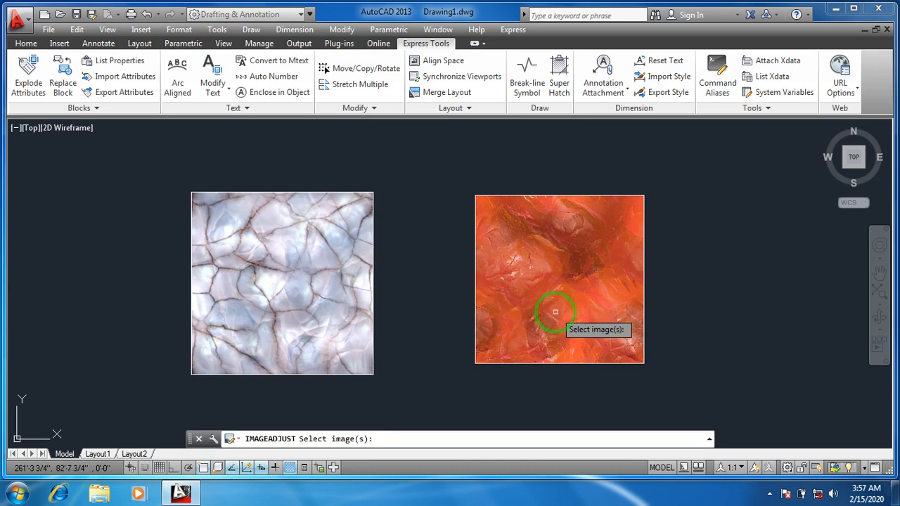
click(673, 161)
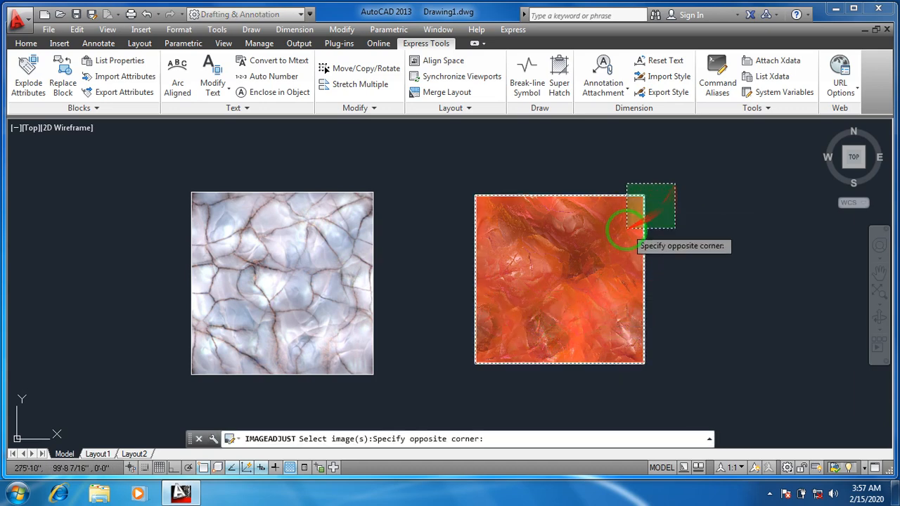
click(626, 229)
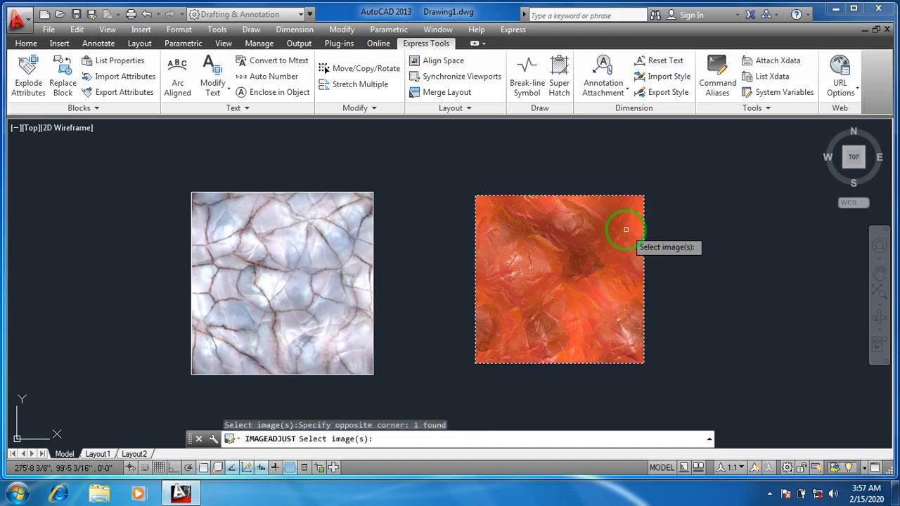
key(Return)
drag(432, 169, 360, 177)
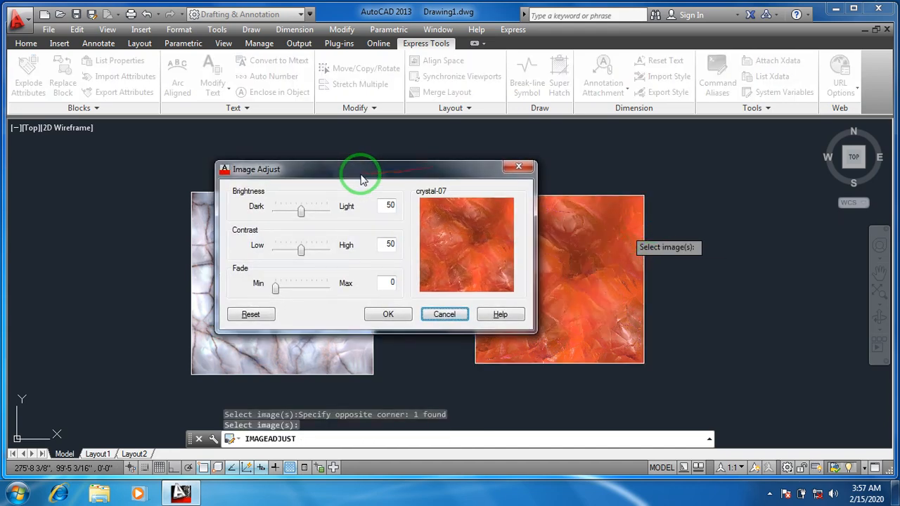
mouse_move(301, 211)
mouse_down()
mouse_move(325, 220)
mouse_move(314, 214)
mouse_up()
mouse_move(301, 249)
mouse_down()
mouse_move(277, 253)
mouse_move(298, 251)
mouse_up()
mouse_move(276, 288)
mouse_down()
mouse_move(313, 296)
mouse_move(293, 292)
mouse_up()
click(388, 316)
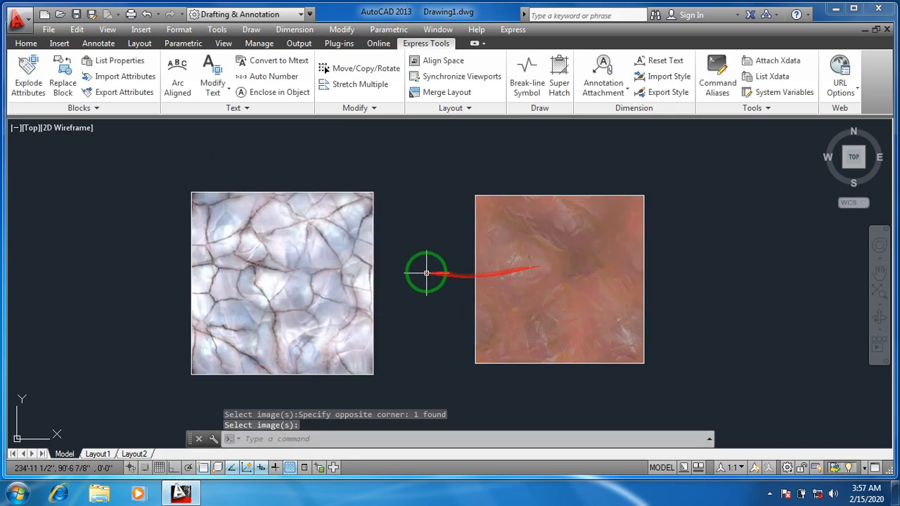
Step: Use IMAGEADJUST on the crystal-09 image to set its contrast to 100
text(IMAGEADJUST)
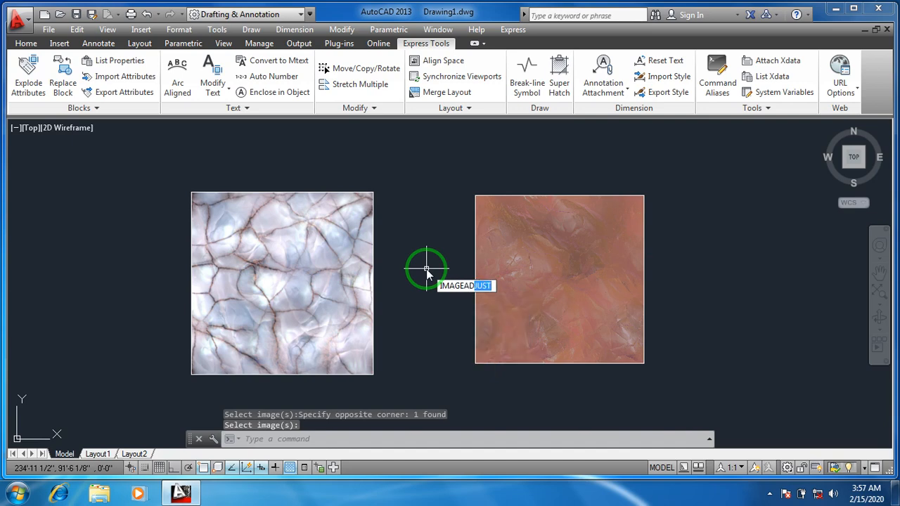
key(Return)
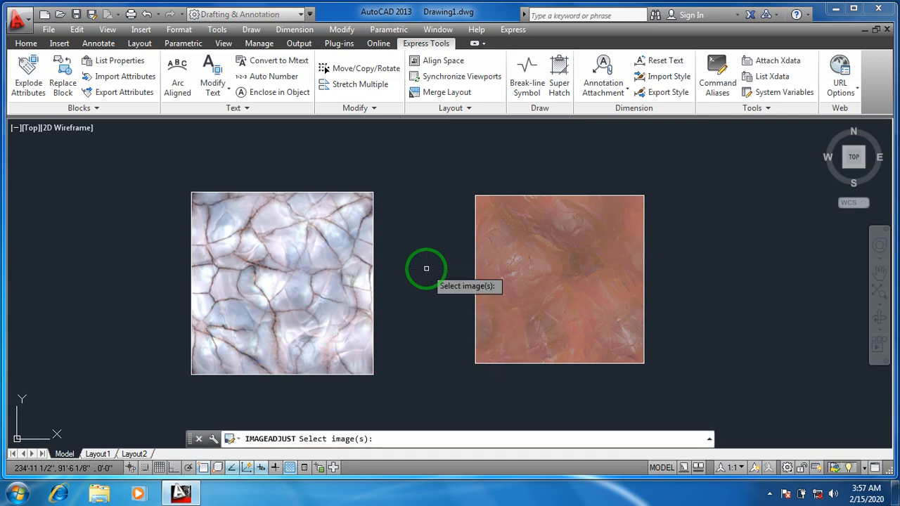
key(Return)
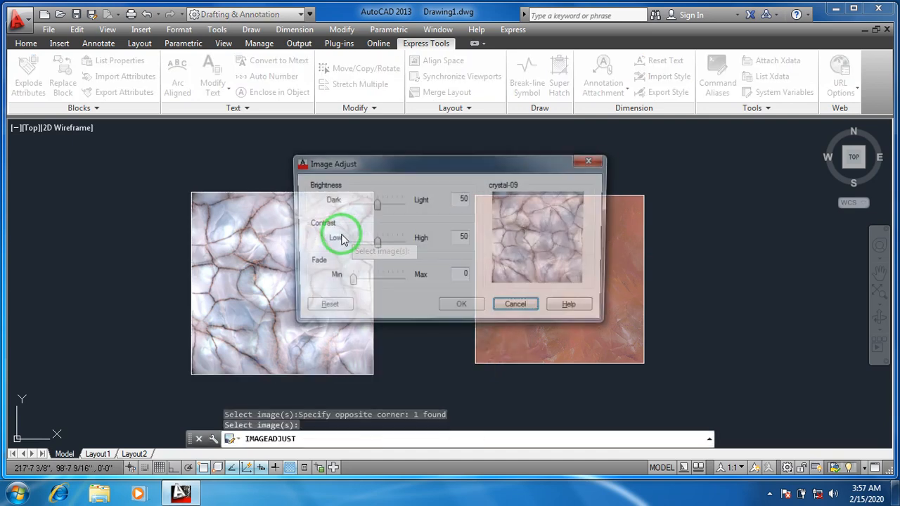
drag(369, 242, 407, 243)
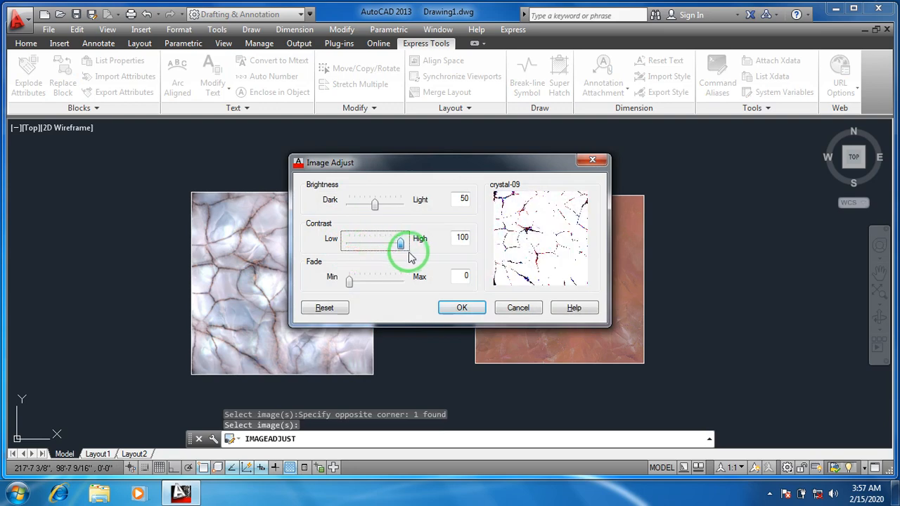
click(458, 306)
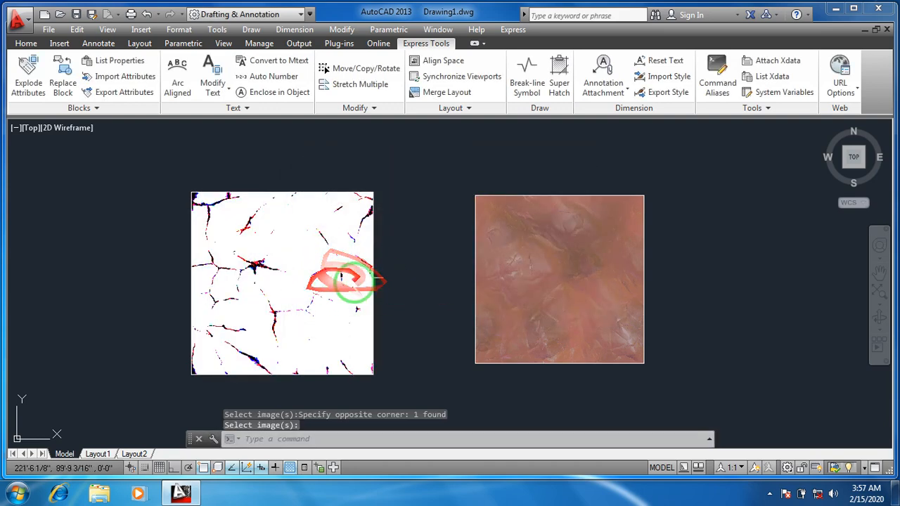
Step: Undo the view changes and the contrast adjustment of the crystal-09 image
scroll(411, 277, down, 2)
scroll(348, 270, up, 2)
middle_drag(348, 269, 410, 261)
middle_drag(262, 256, 392, 253)
scroll(358, 254, down, 2)
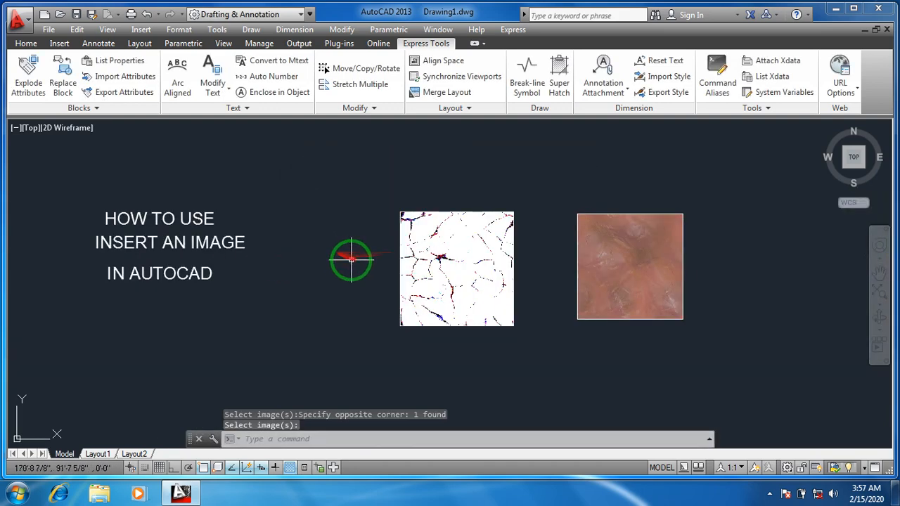
key(ctrl+z)
key(ctrl+z)
key(ctrl+z)
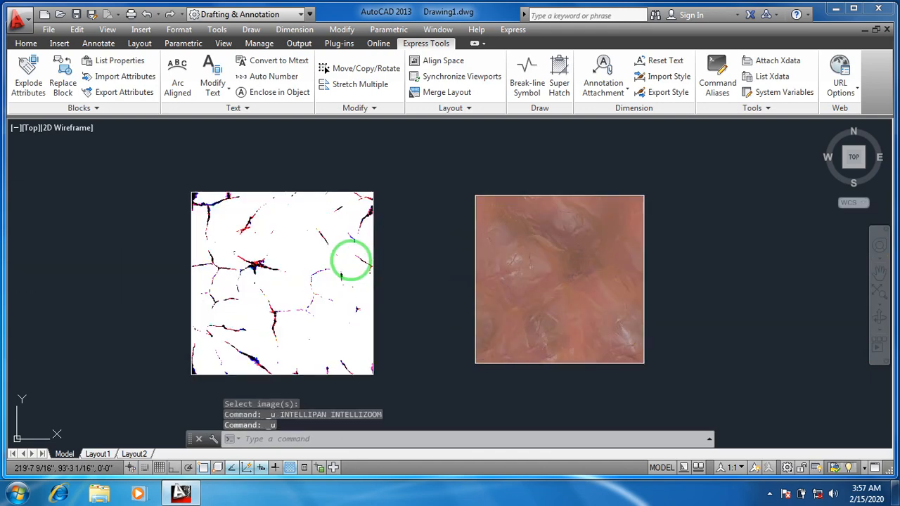
Step: Move the three title text lines closer to the crystal-09 image
middle_drag(337, 261, 476, 251)
scroll(358, 246, down, 2)
middle_drag(291, 247, 352, 227)
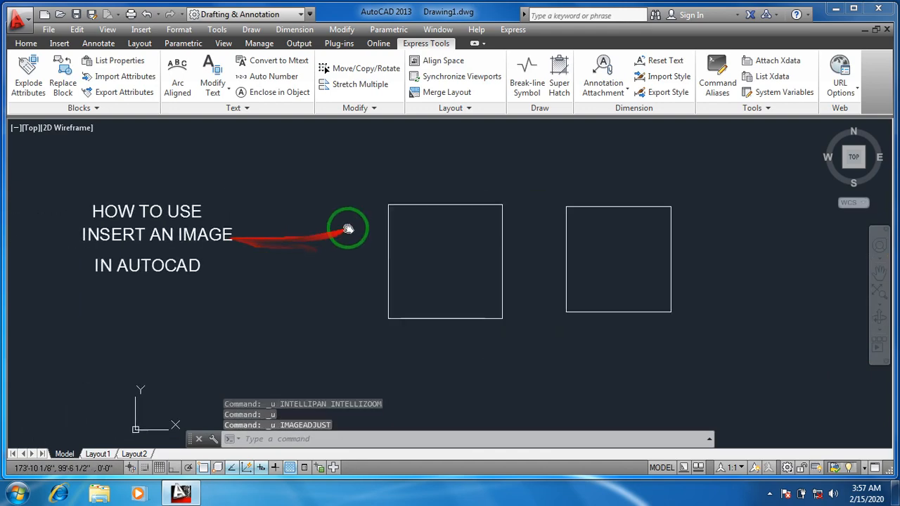
click(291, 185)
click(99, 330)
text(m)
key(Return)
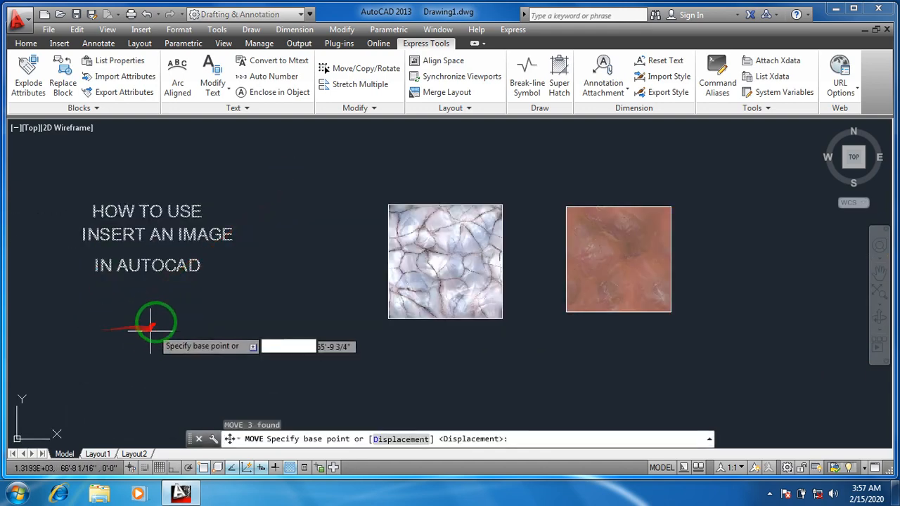
click(160, 306)
click(296, 322)
key(Escape)
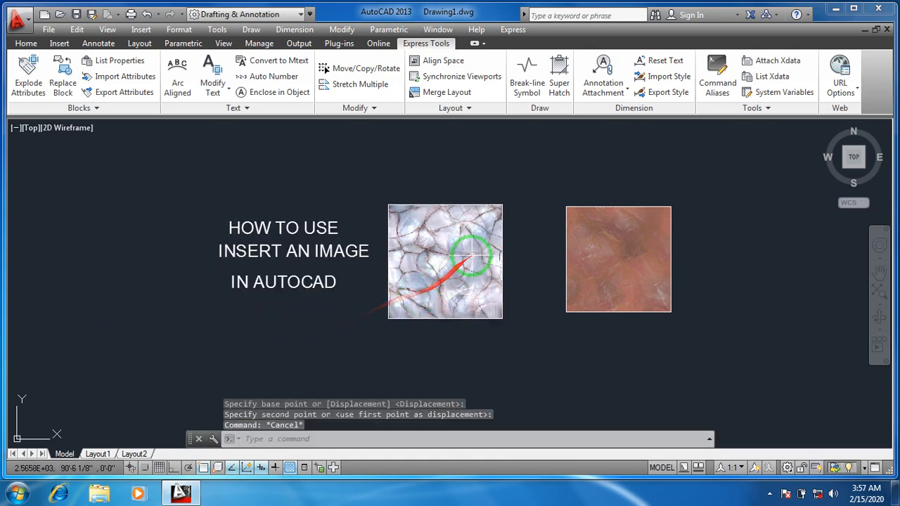
middle_drag(473, 261, 422, 262)
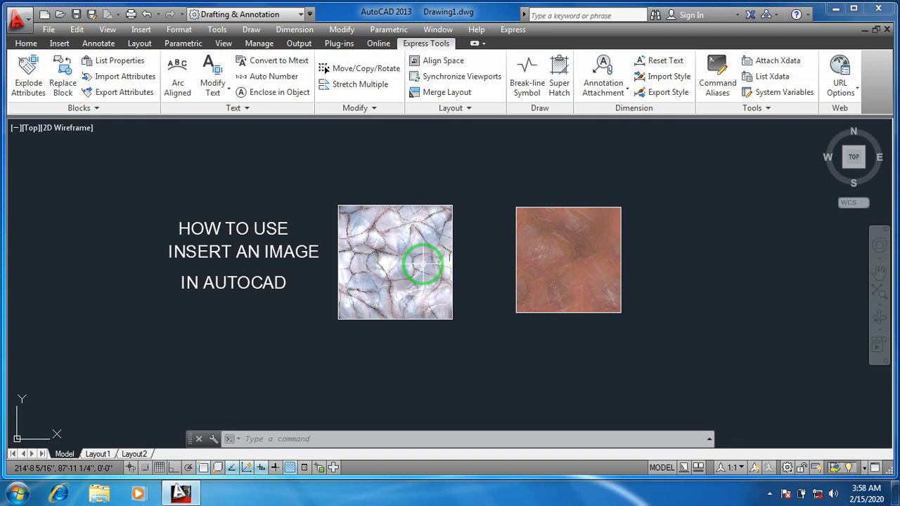
click(769, 493)
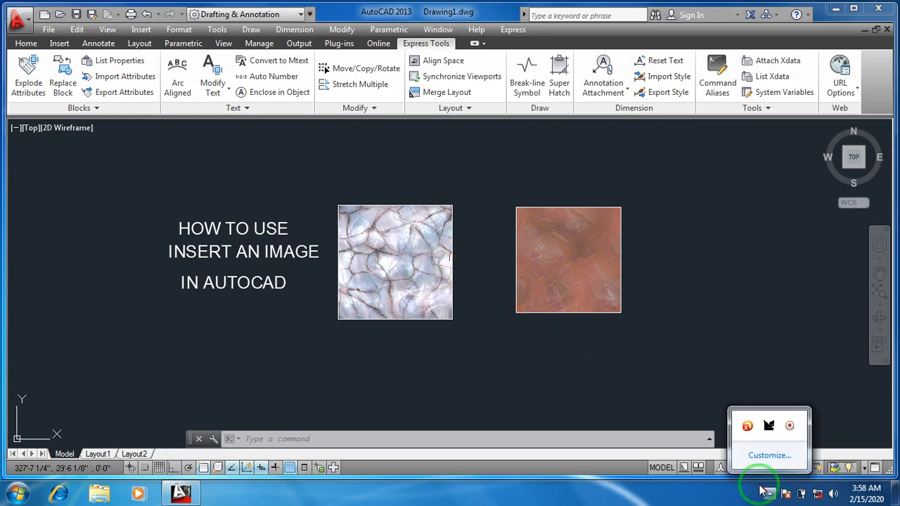